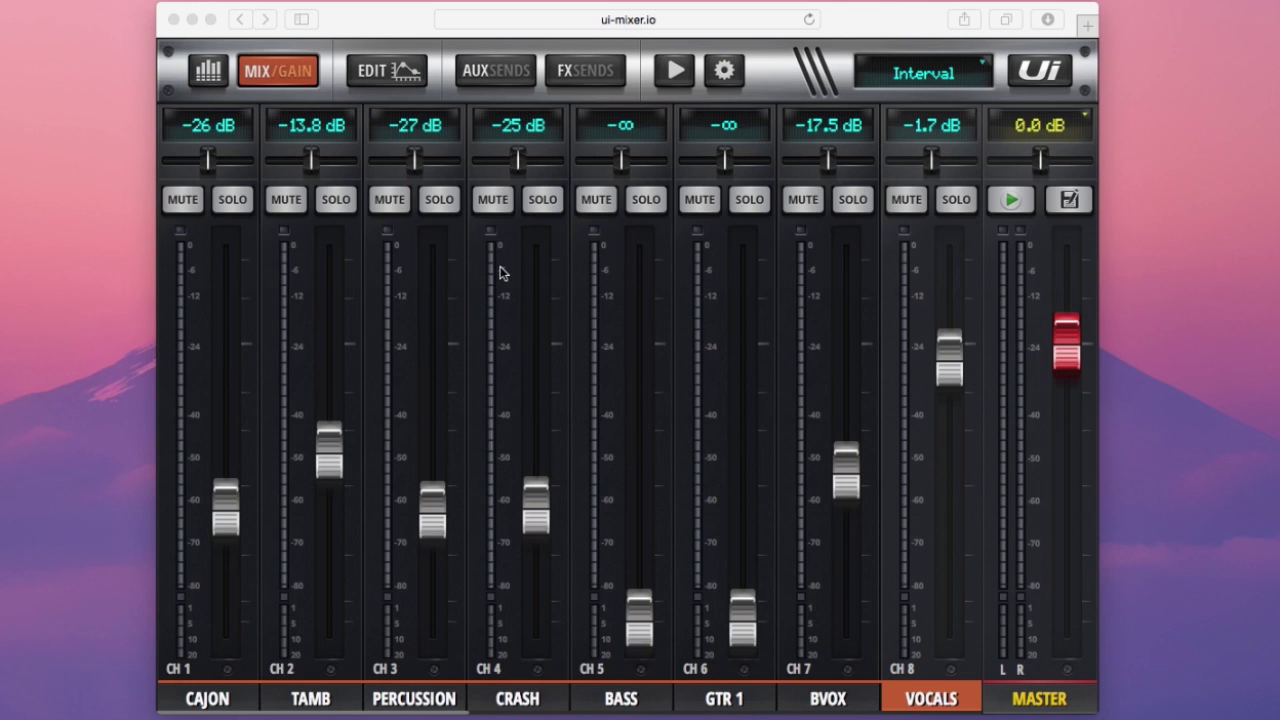
Bring the Ui mixer browser window into focus.
click(641, 332)
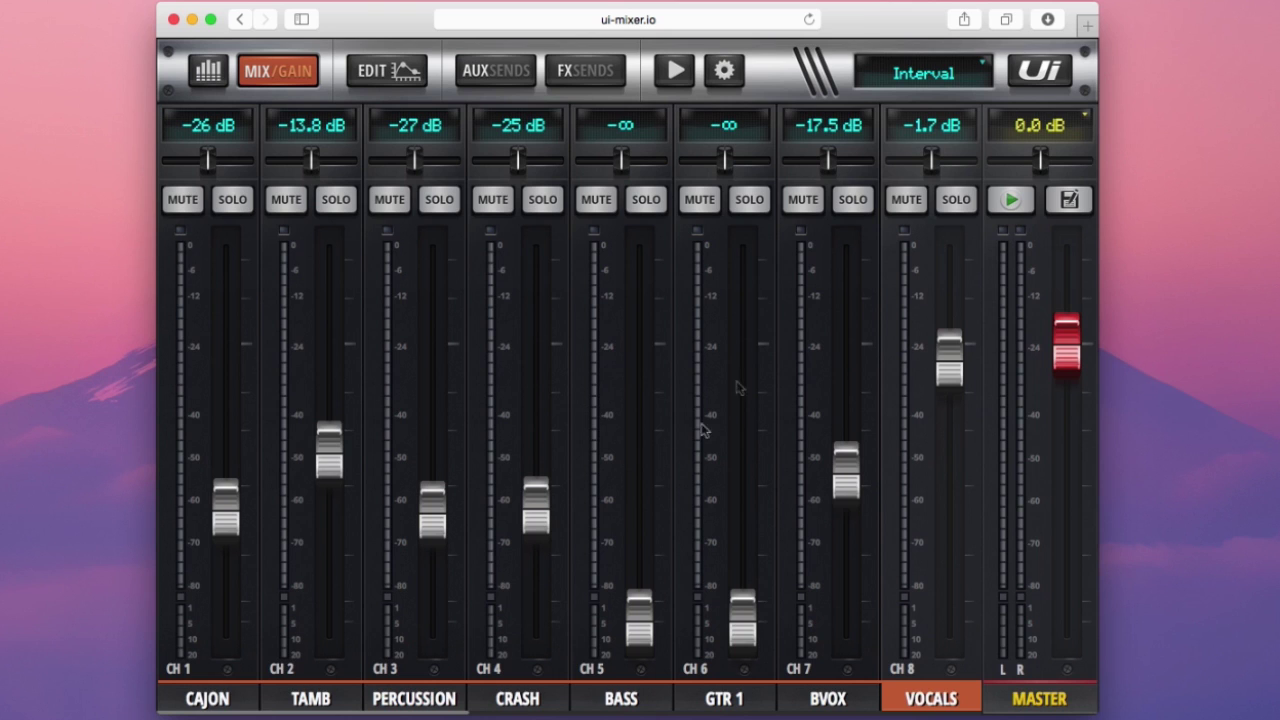
Open the Shows settings page and delete both the Band 'X' and Band 'x' shows.
click(736, 80)
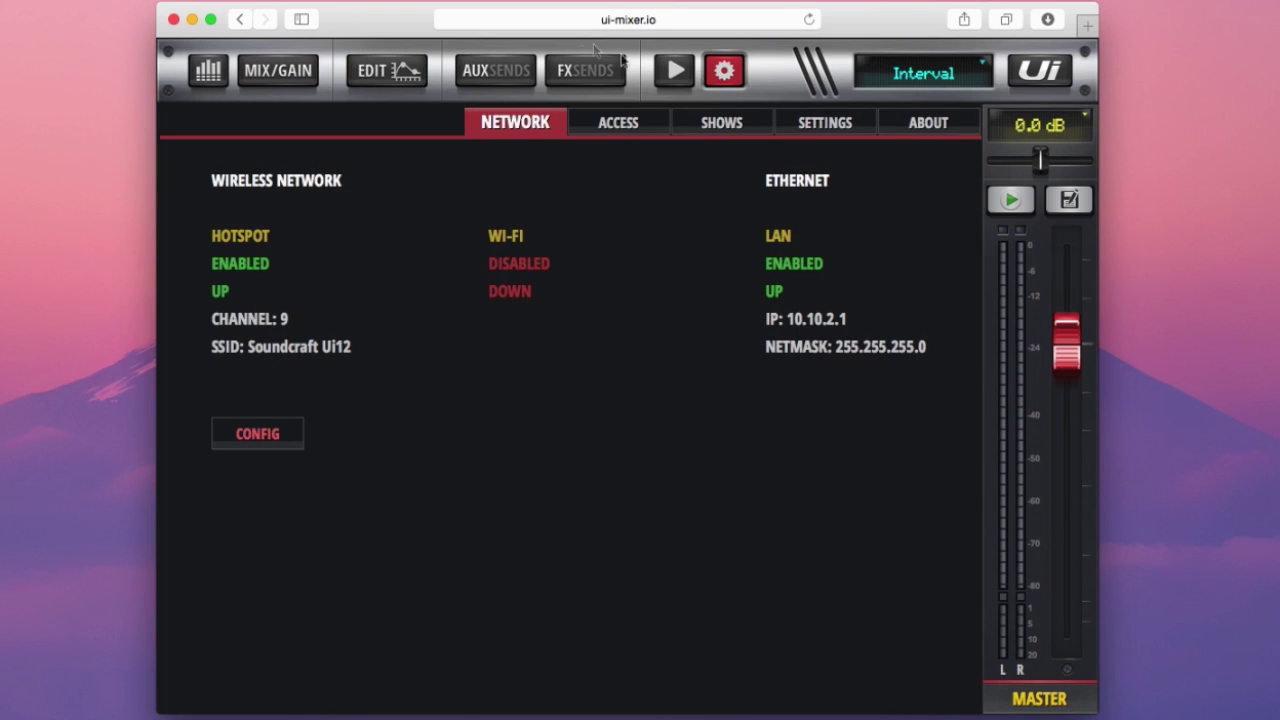
click(710, 125)
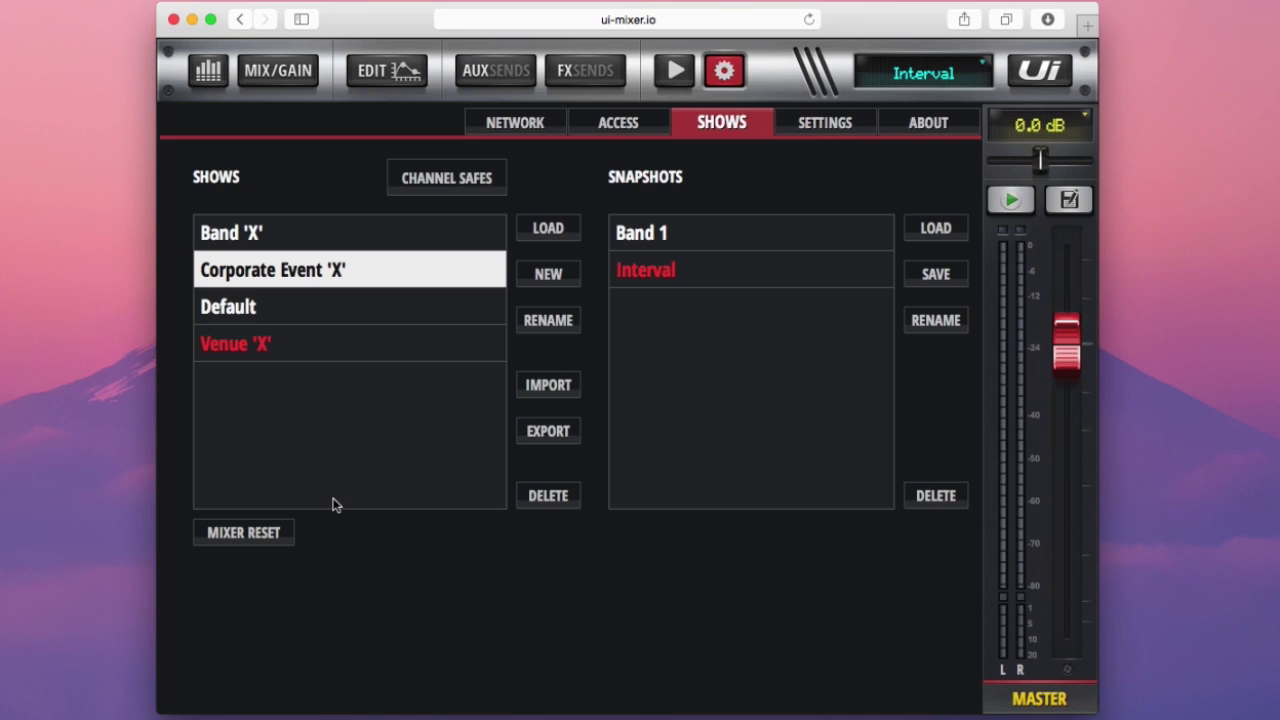
key(Up)
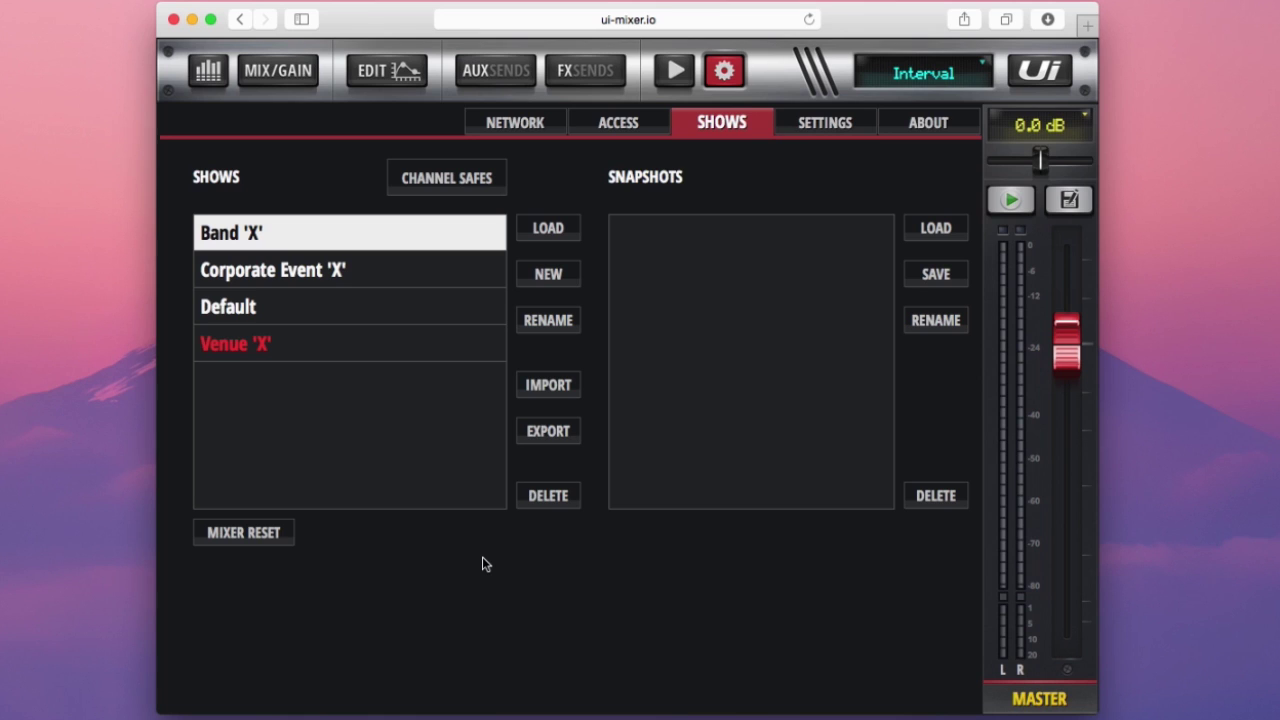
click(541, 493)
click(559, 366)
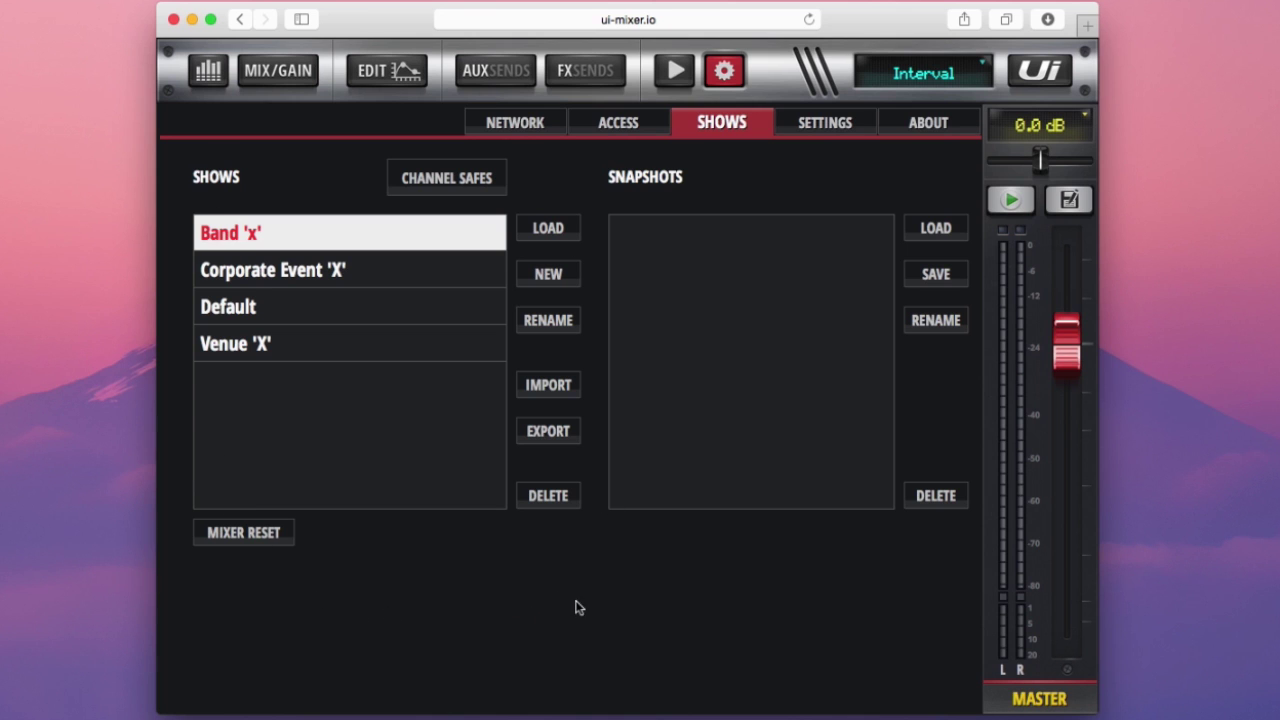
click(556, 494)
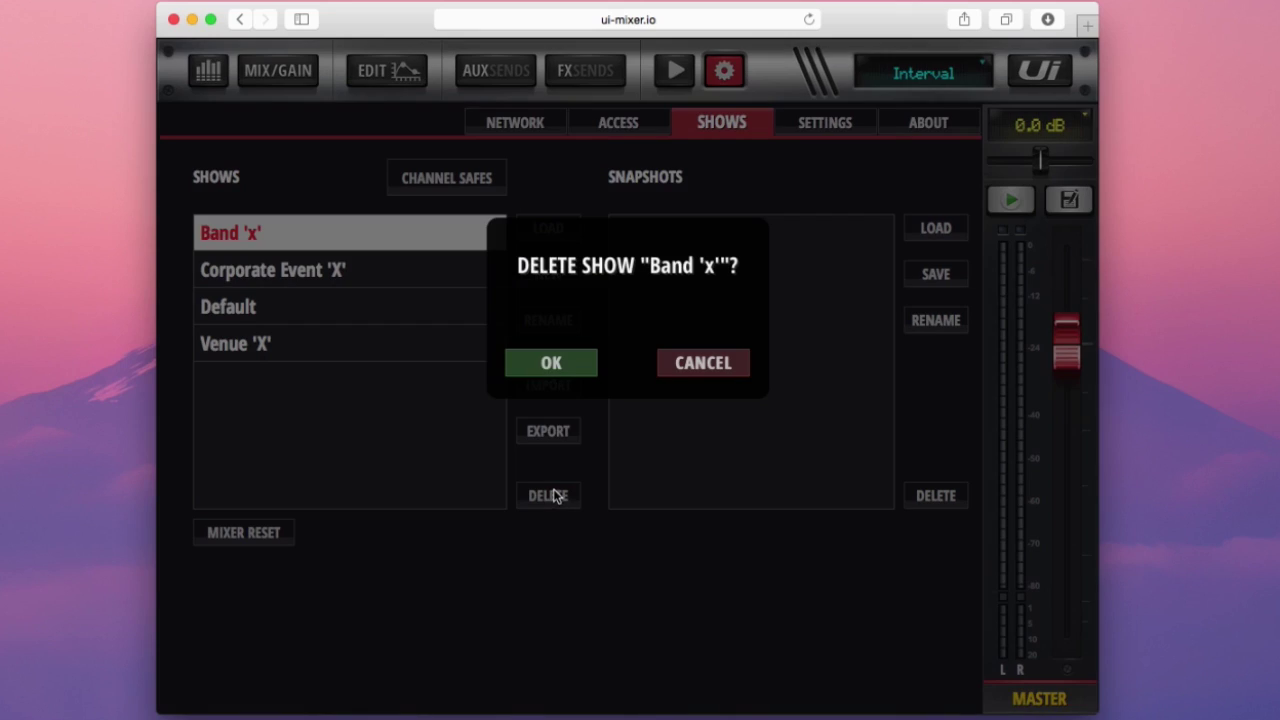
click(568, 366)
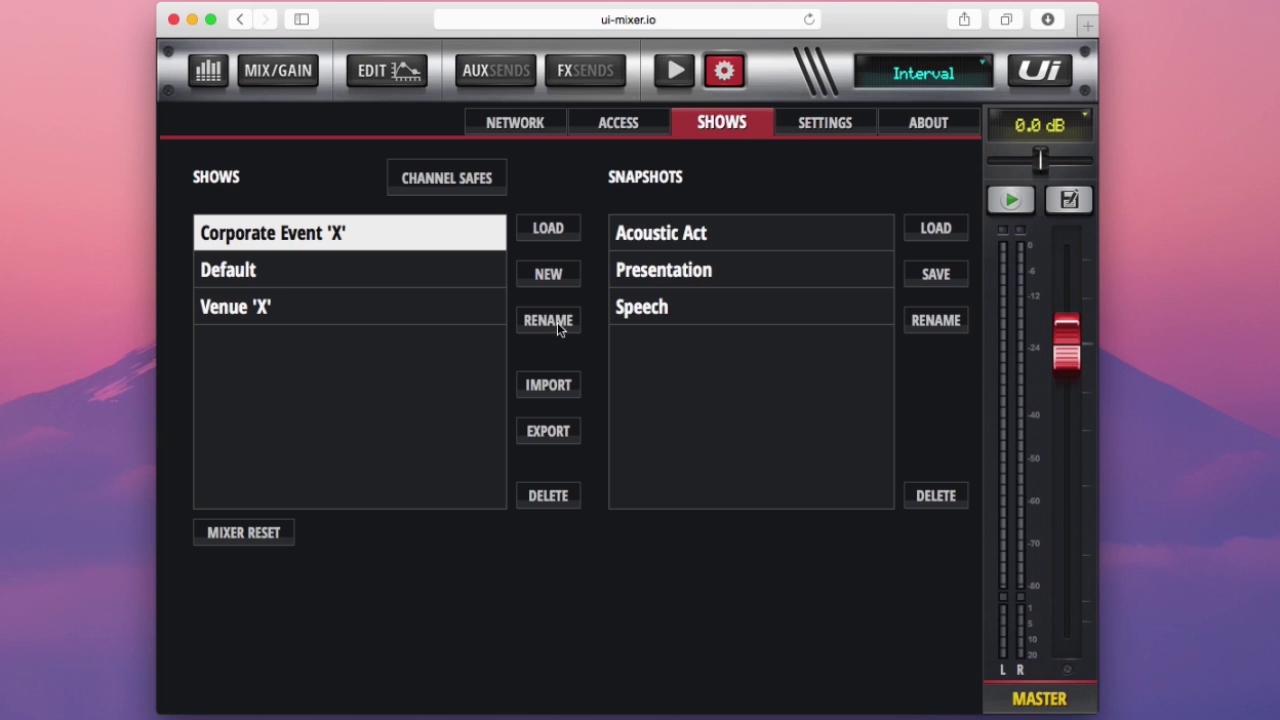
Cancel renaming Corporate Event 'X', then save a new show named 'Band x'.
click(558, 324)
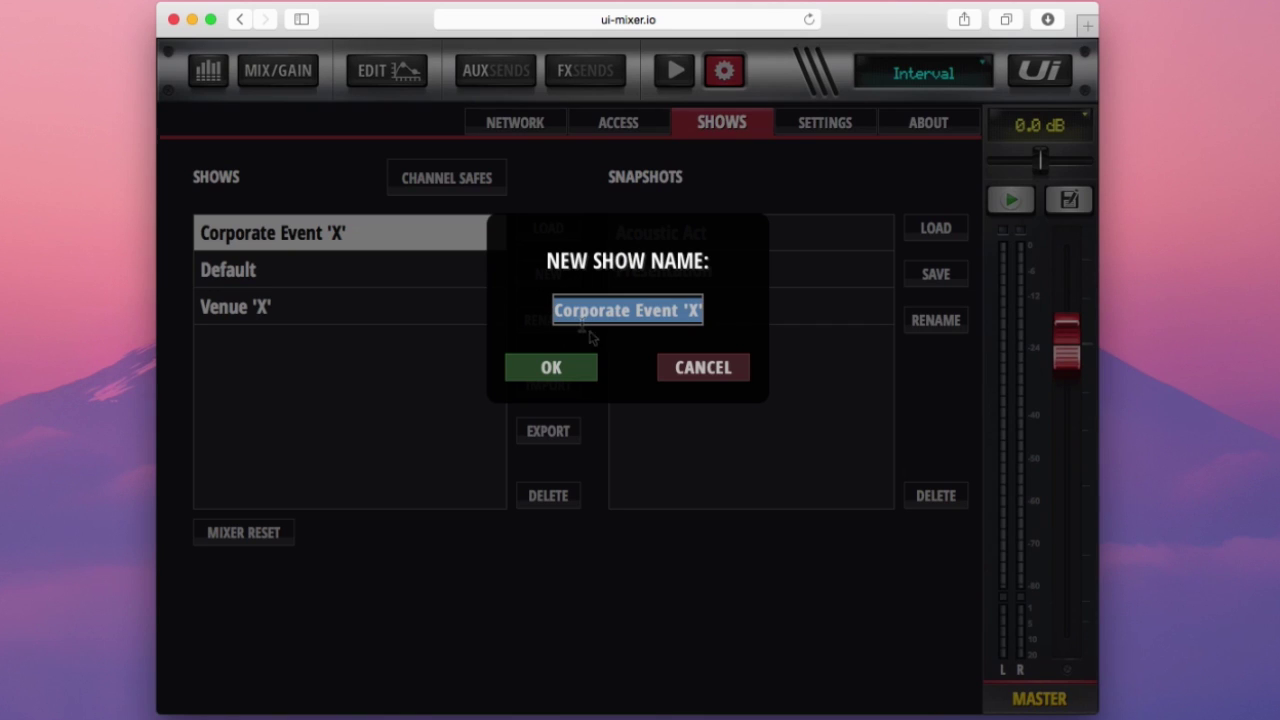
click(665, 367)
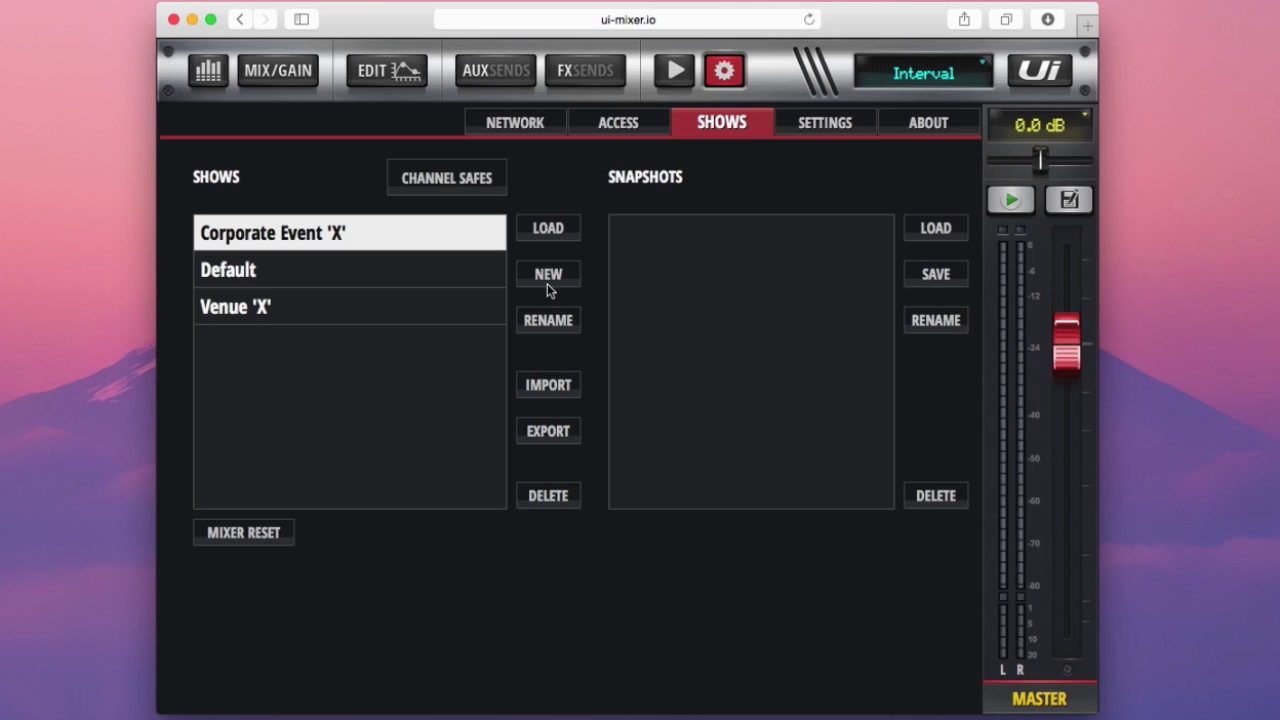
click(547, 280)
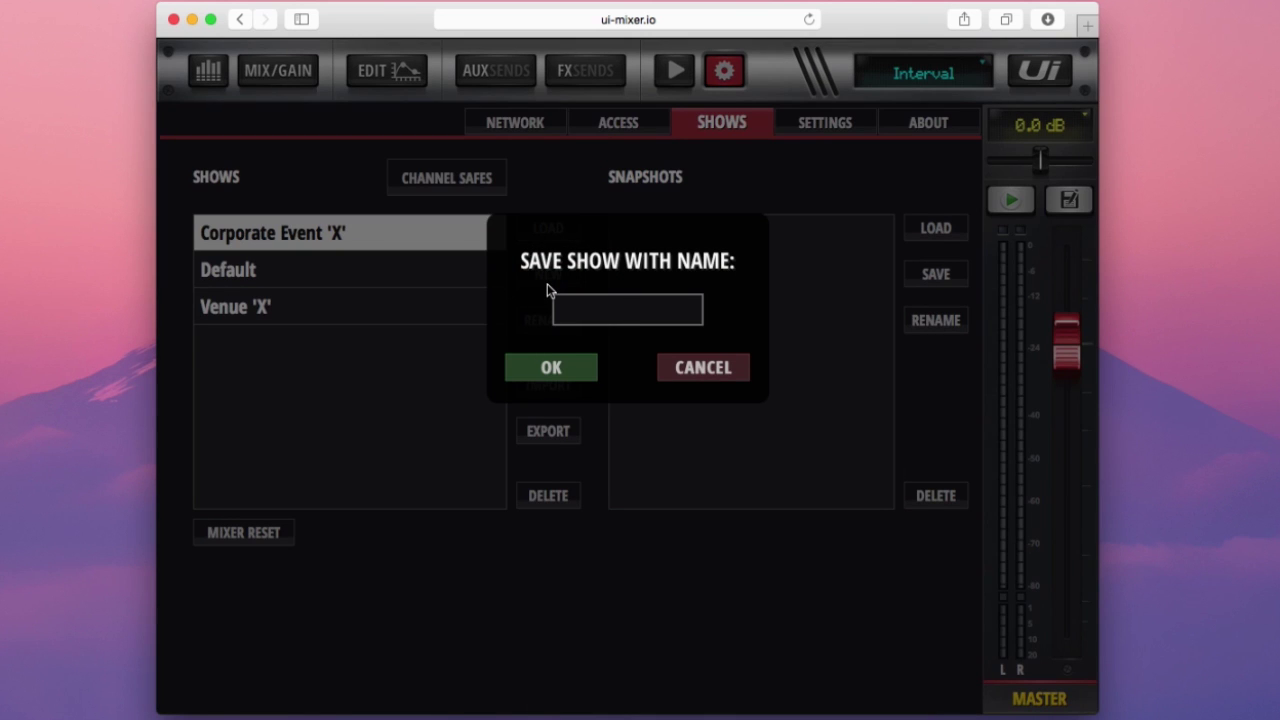
text(Band x)
key(Return)
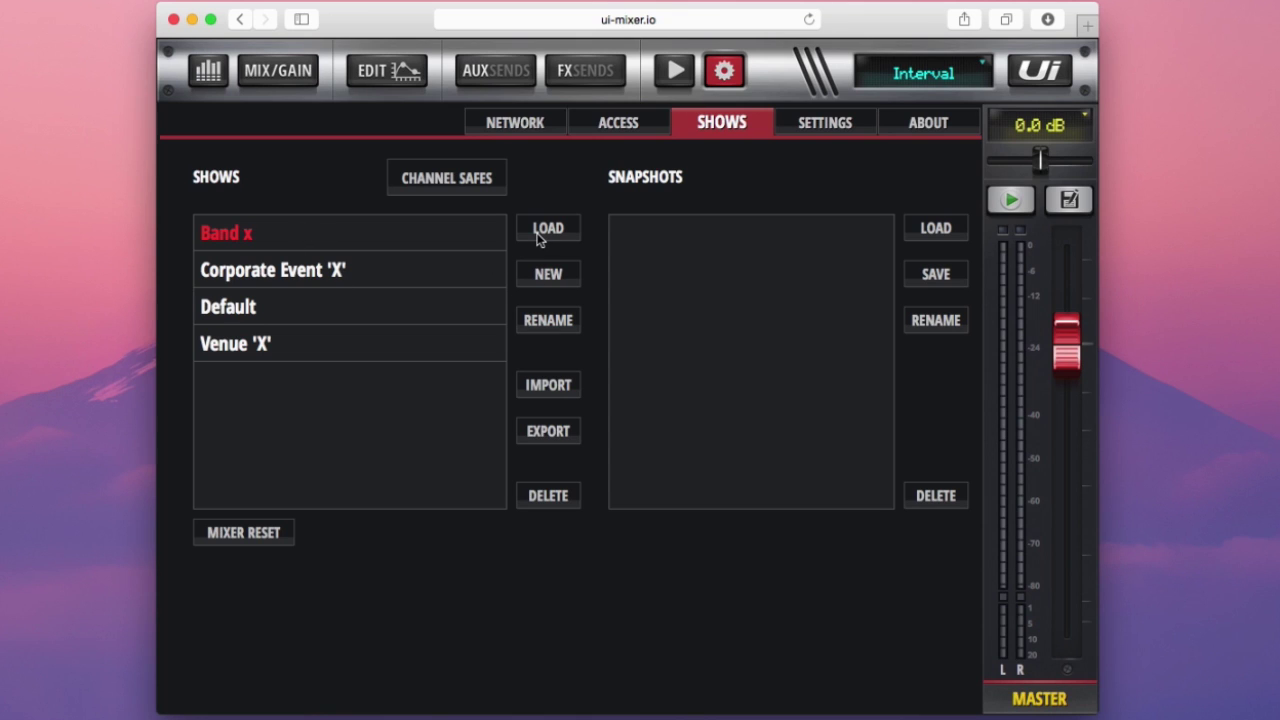
Load the Default show, then select the Corporate Event 'X' show.
click(319, 320)
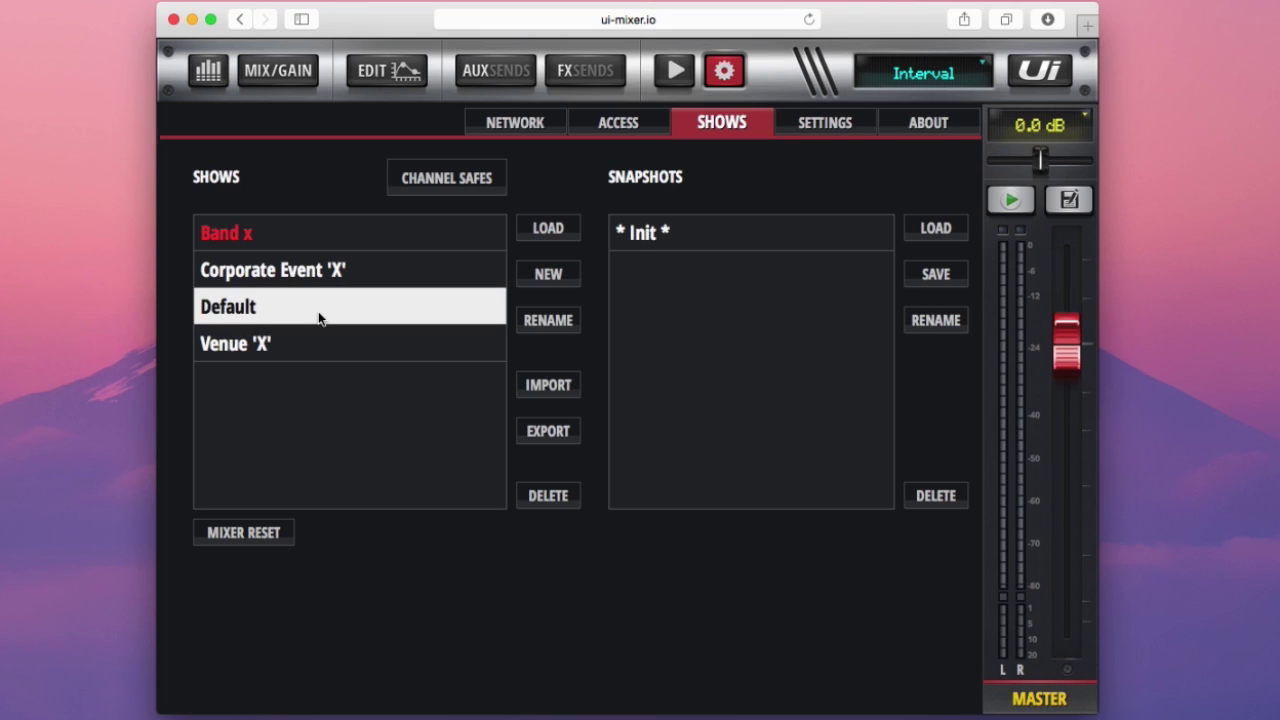
click(553, 232)
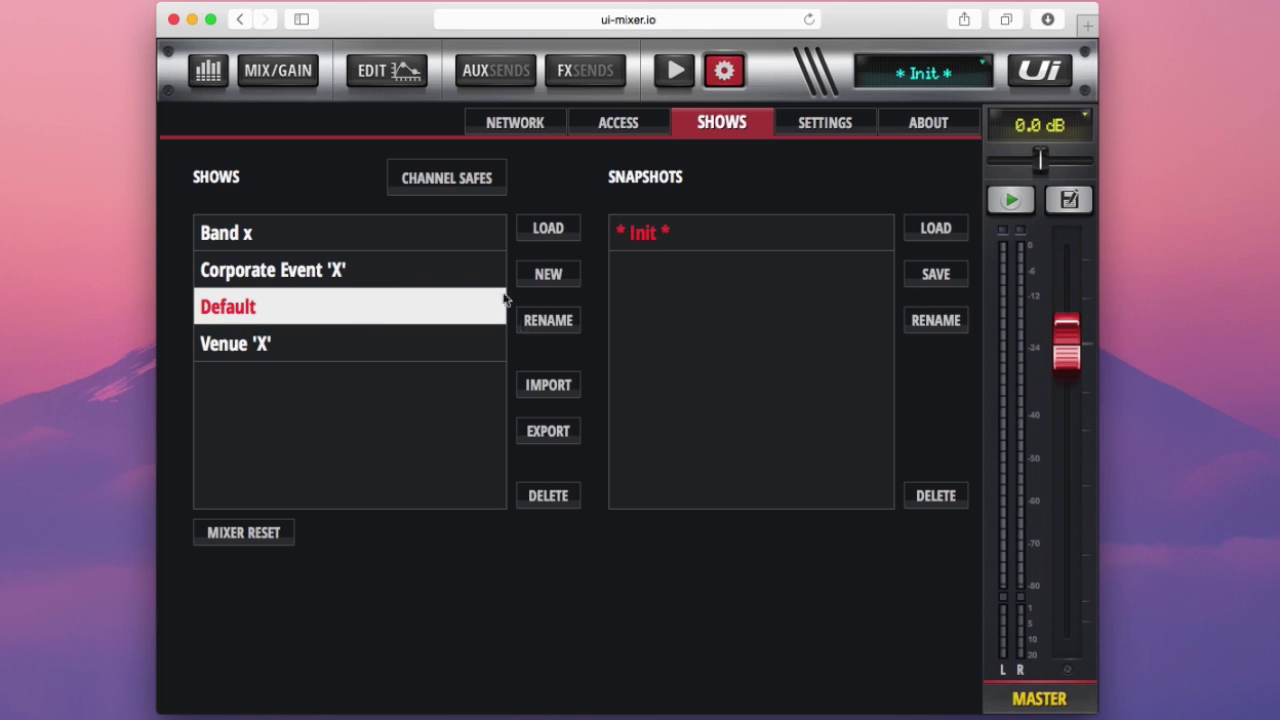
click(315, 270)
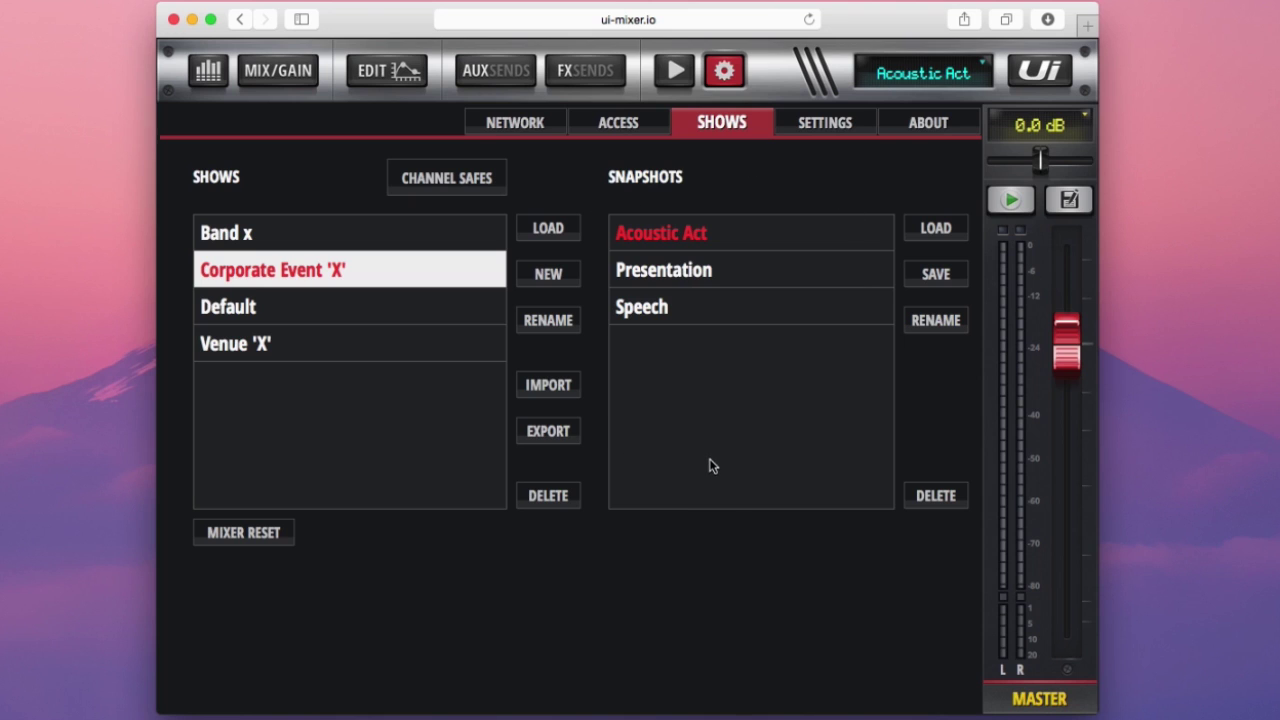
Select the Venue 'X' show and load its Band 1, then Interval snapshot.
click(343, 350)
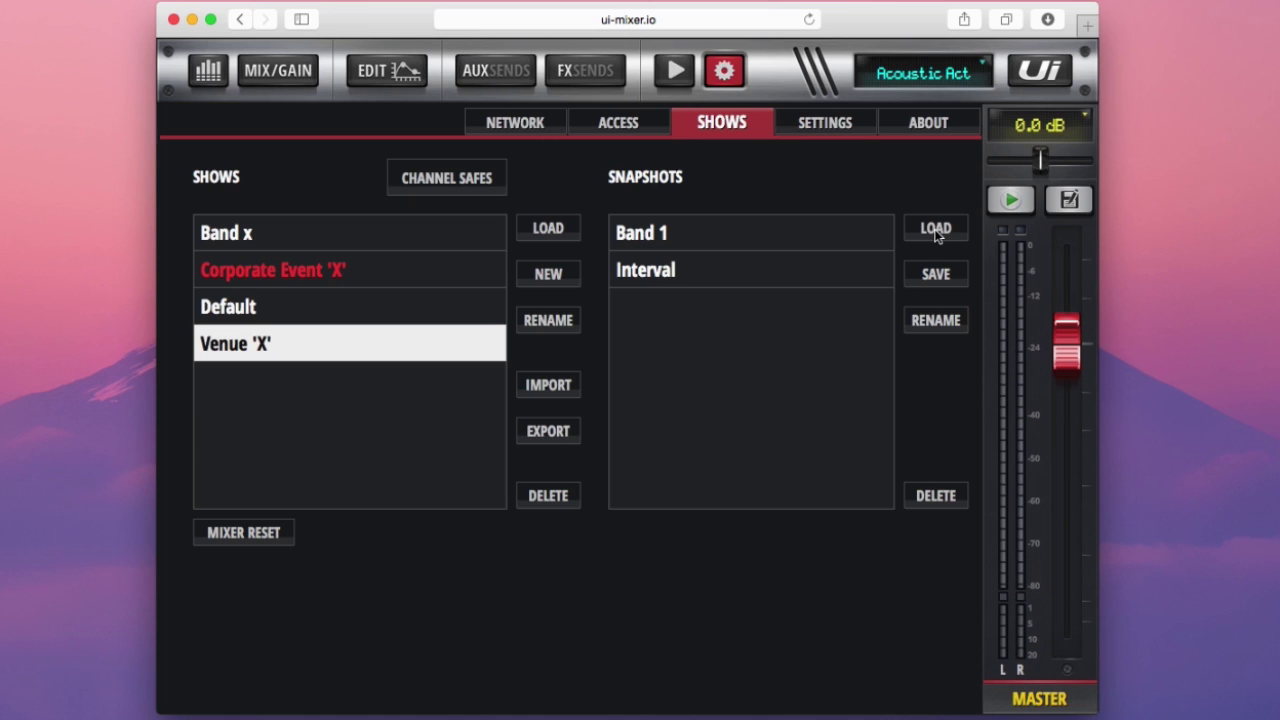
click(675, 237)
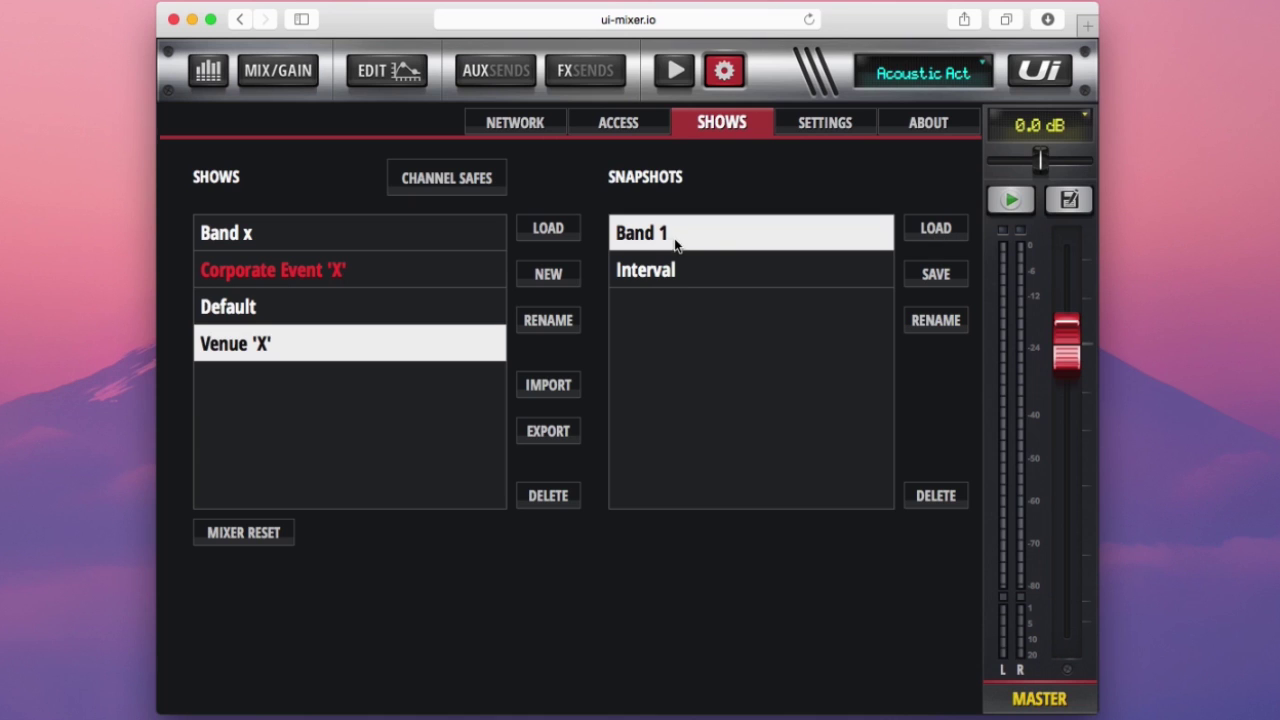
click(927, 229)
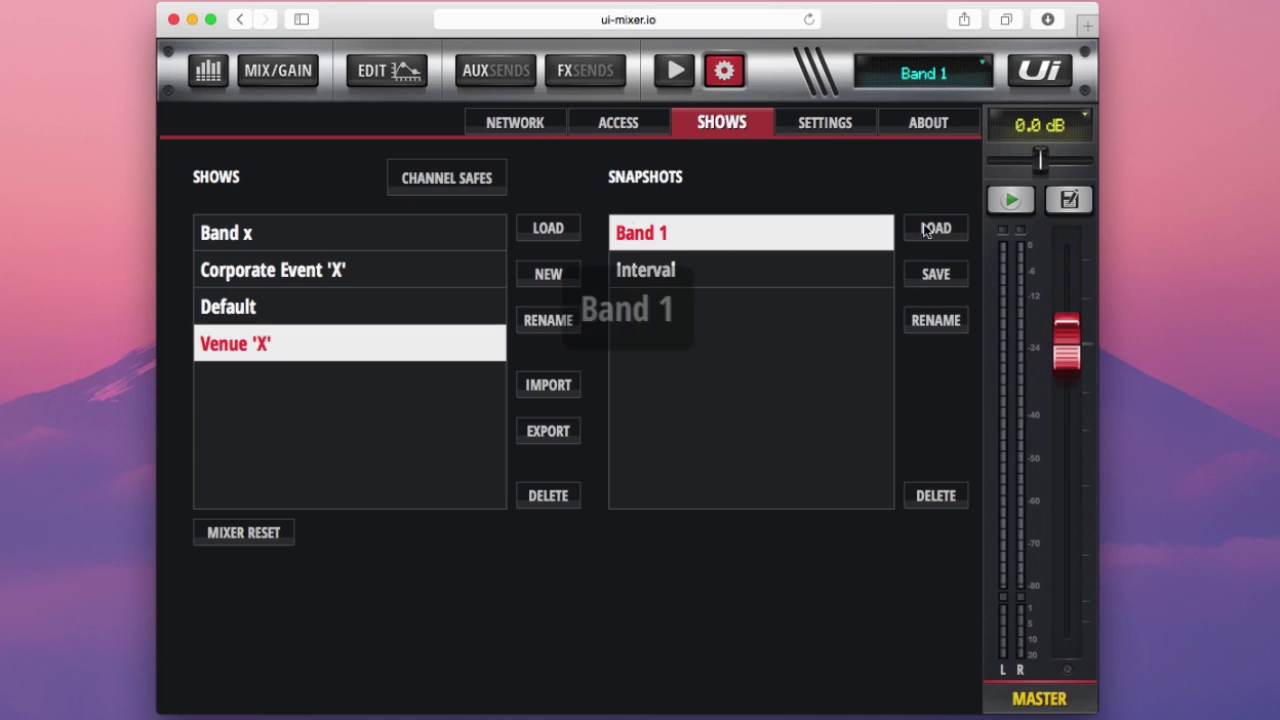
double_click(751, 268)
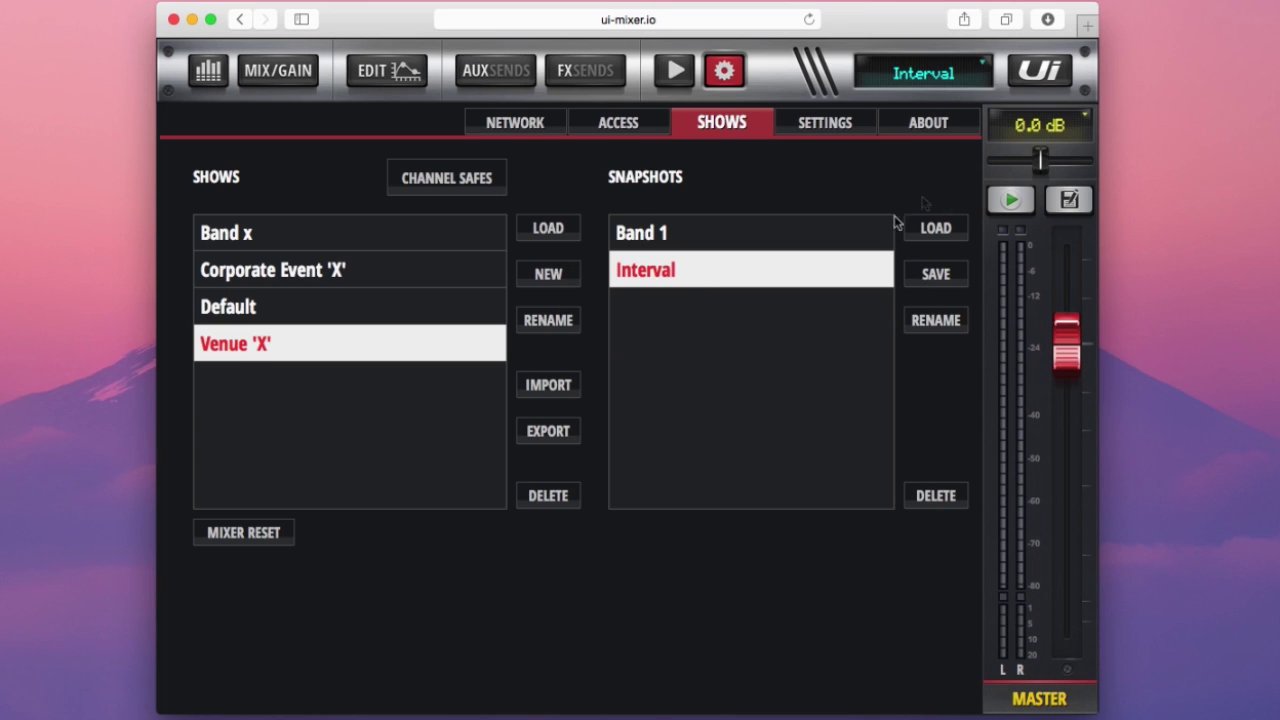
Overwrite the Interval snapshot with the current mix settings.
click(932, 278)
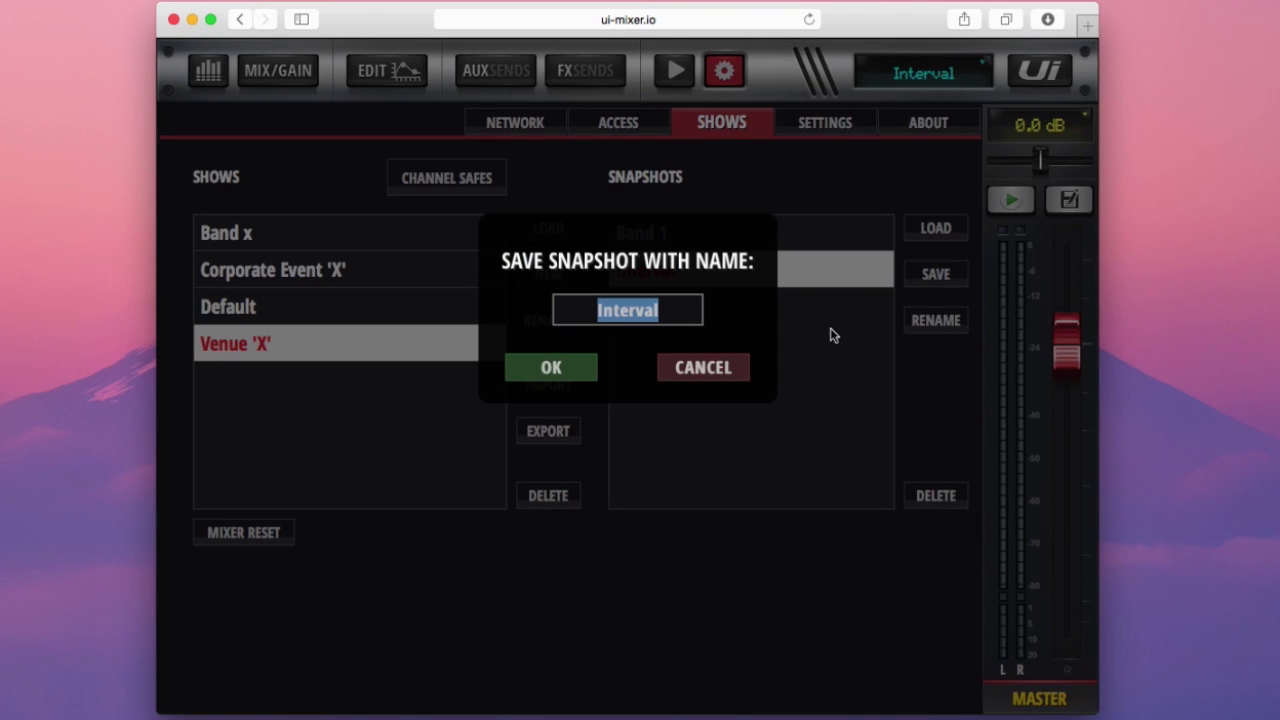
key(Return)
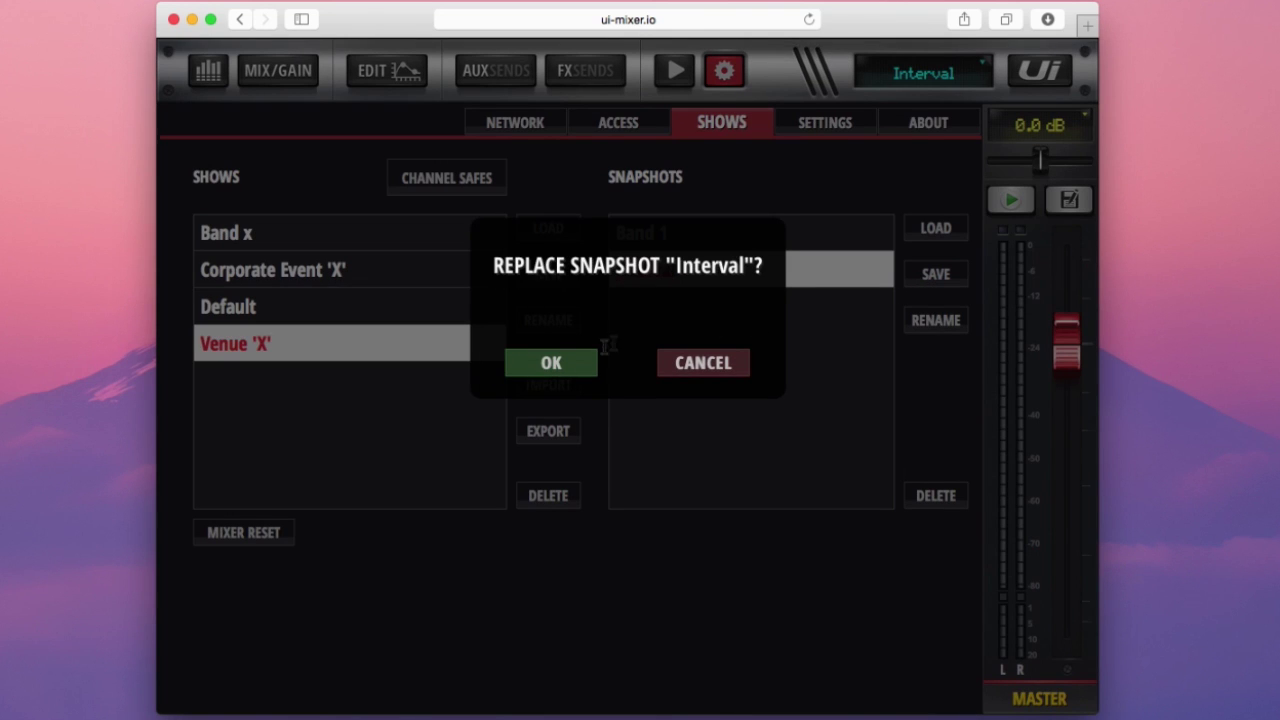
click(560, 368)
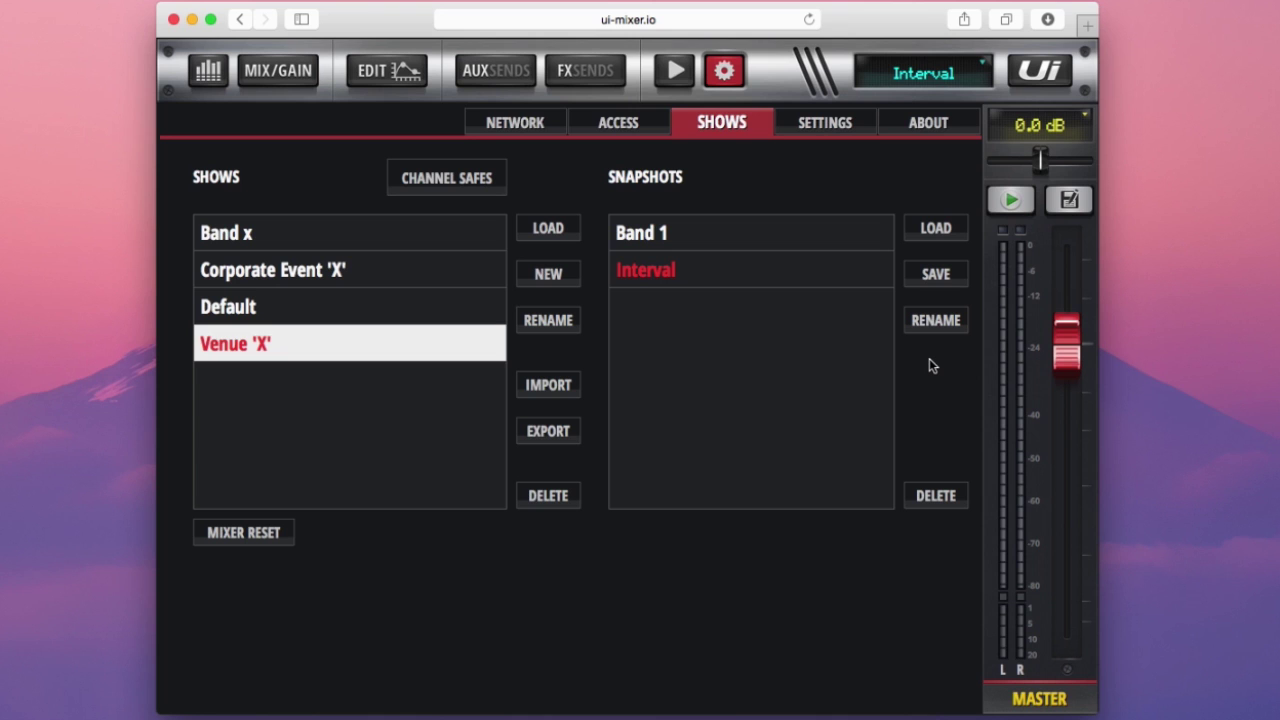
click(743, 273)
click(951, 330)
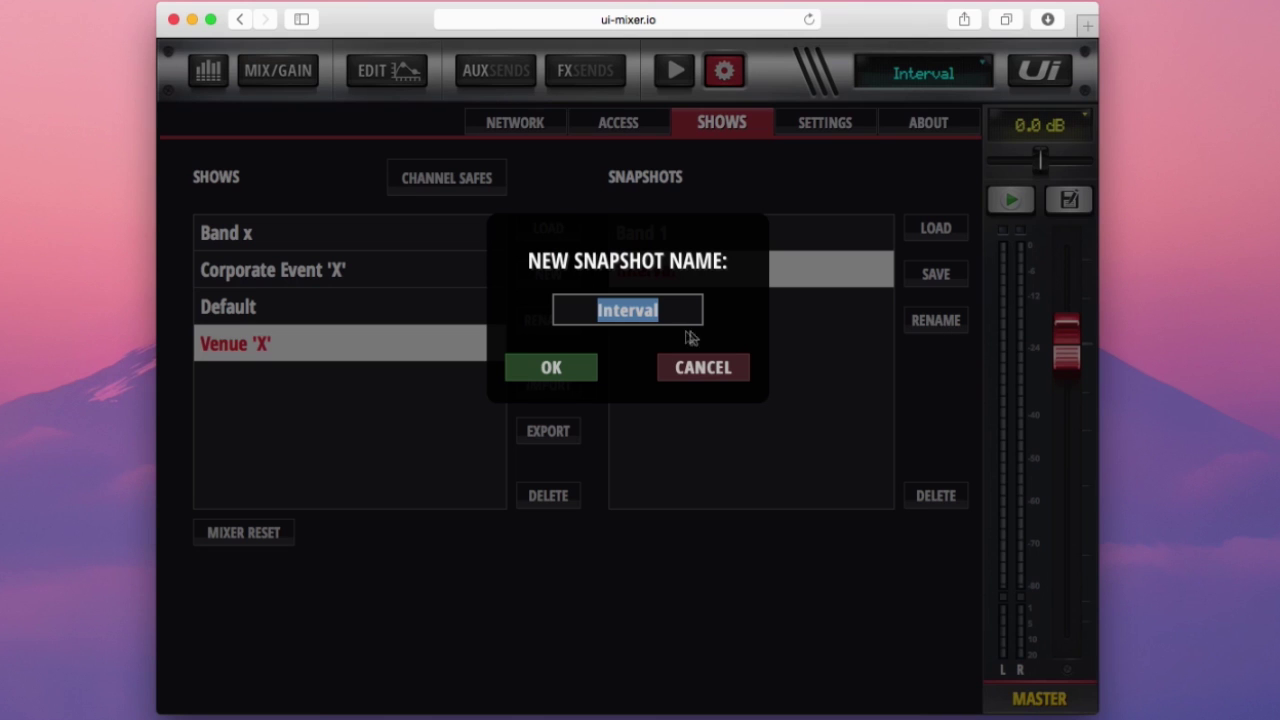
click(706, 378)
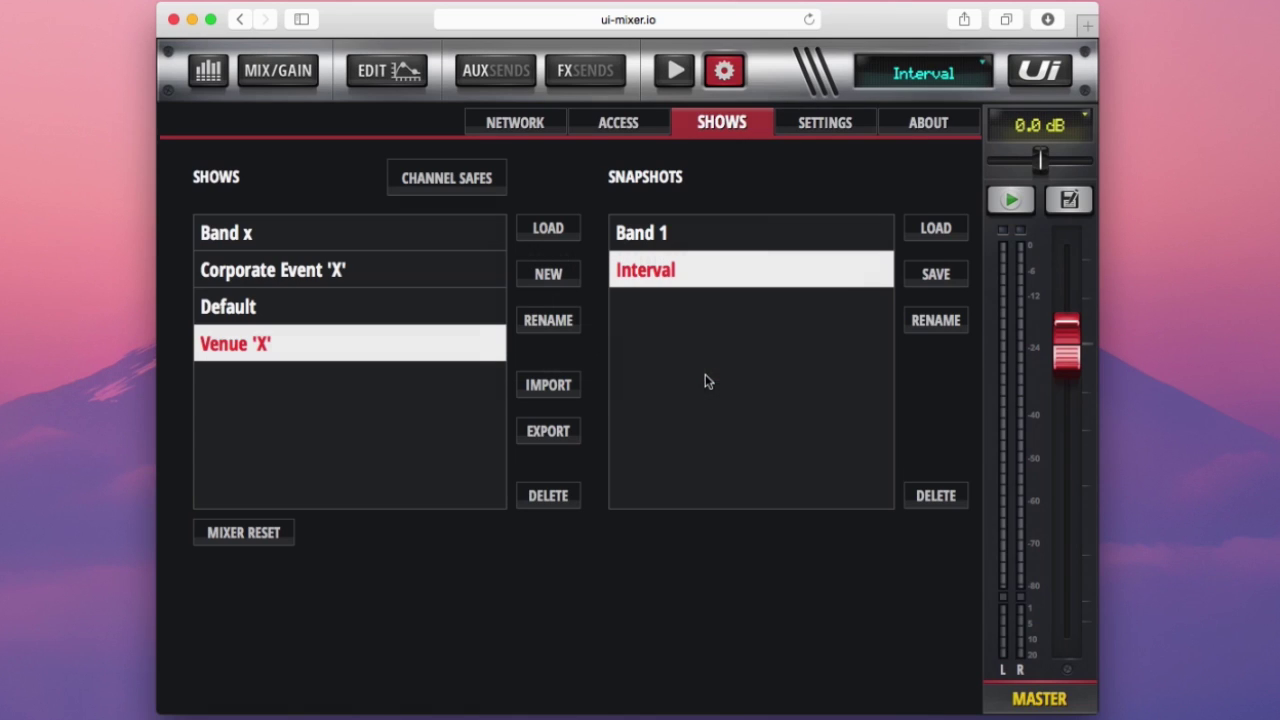
Load Corporate Event 'X', recall its Acoustic Act snapshot, and return to the mix view.
click(440, 180)
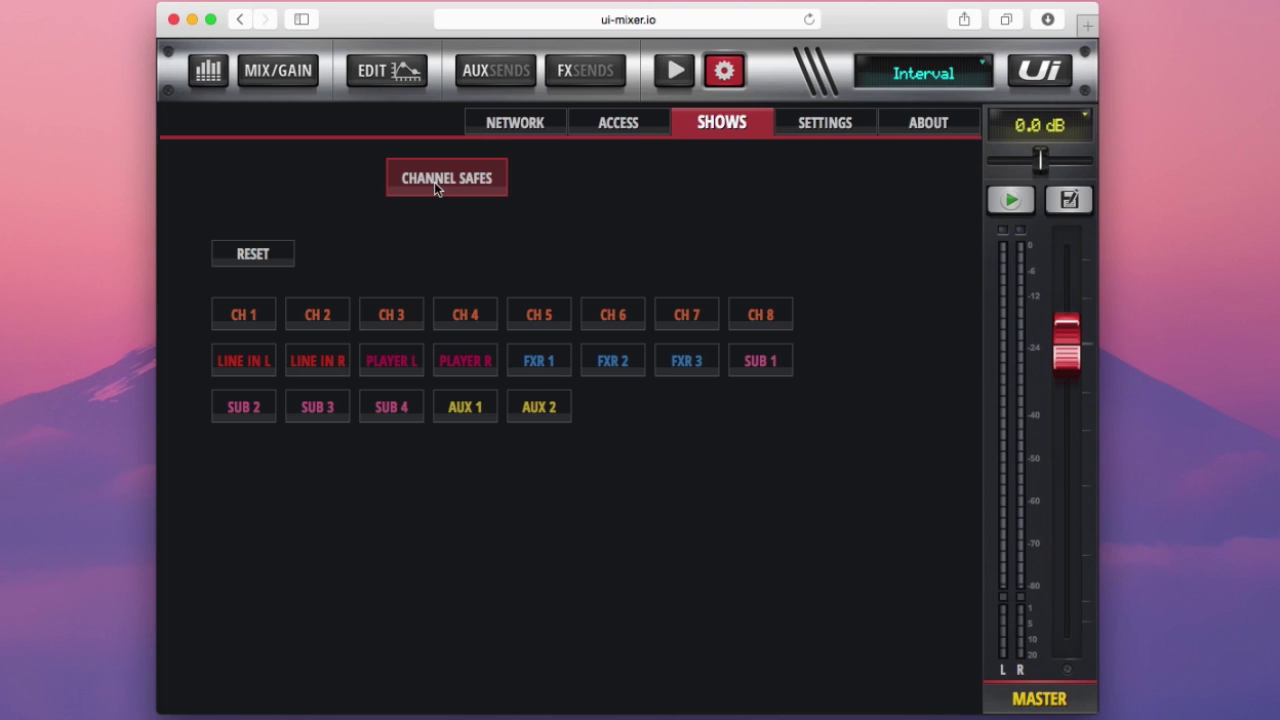
click(434, 182)
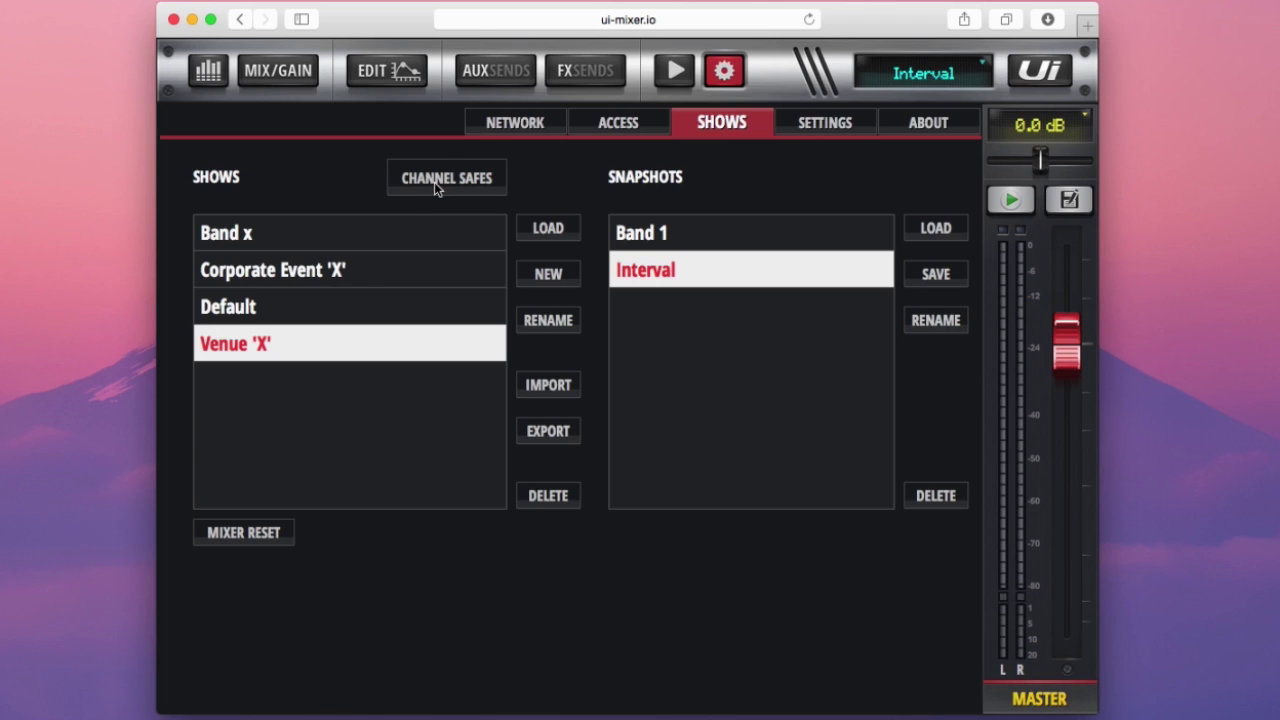
click(236, 273)
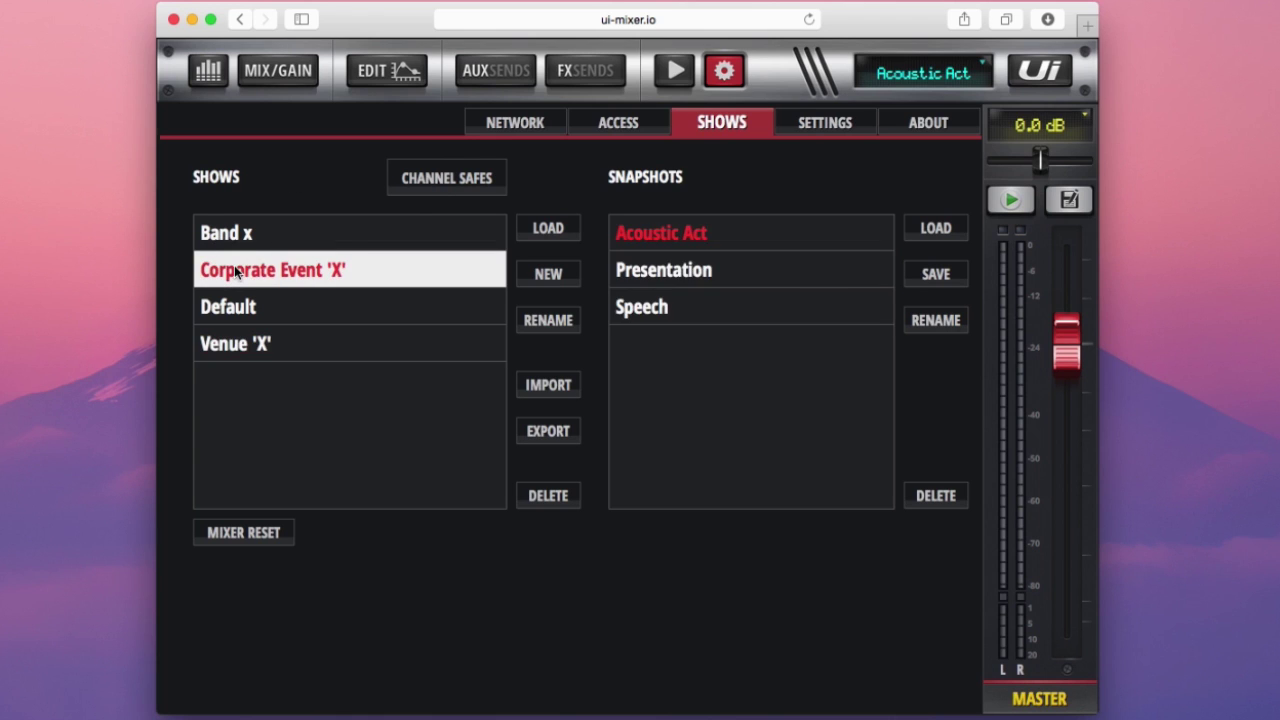
double_click(675, 230)
click(724, 70)
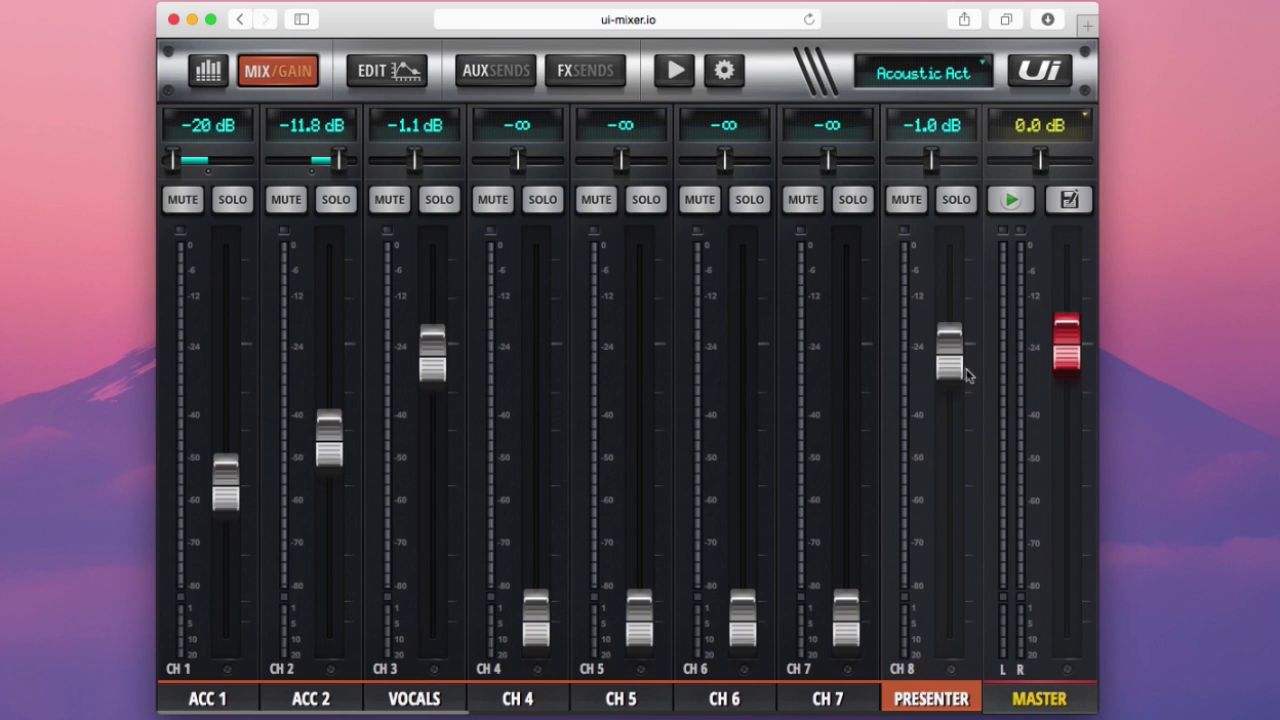
Recall the Presentation snapshot, then the Speech snapshot, from the snapshot display.
click(924, 80)
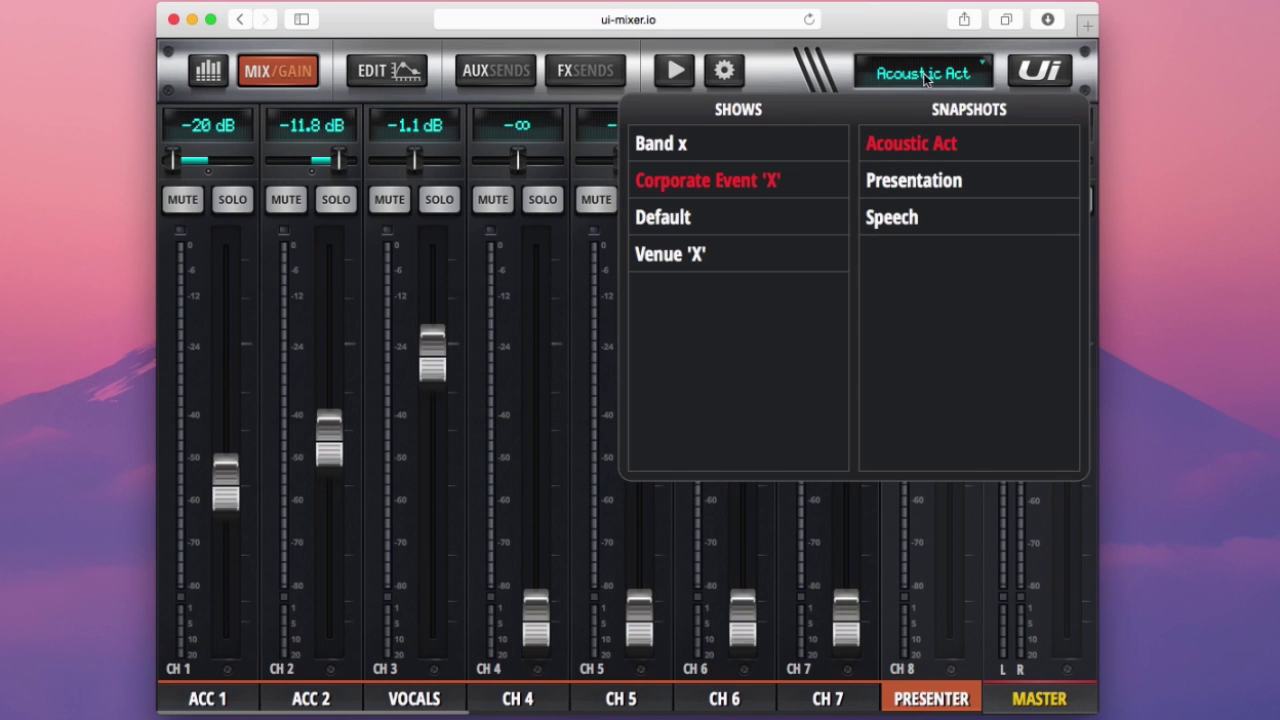
click(930, 180)
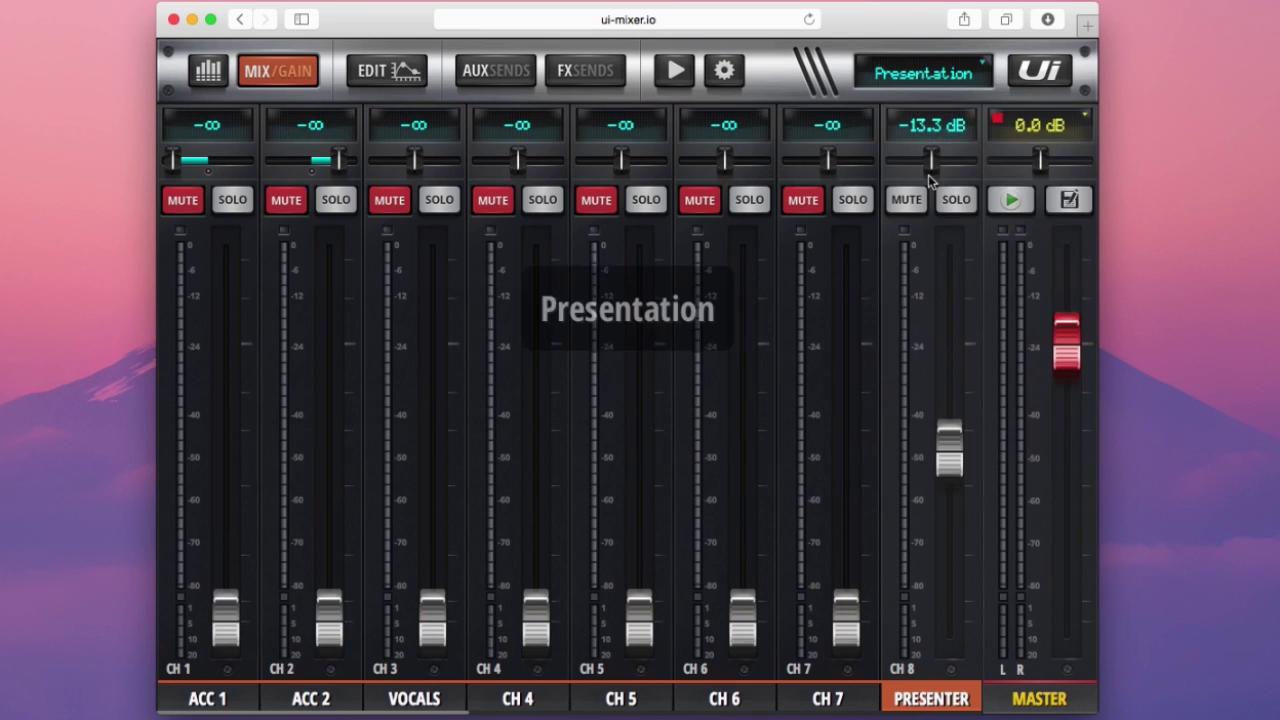
click(928, 78)
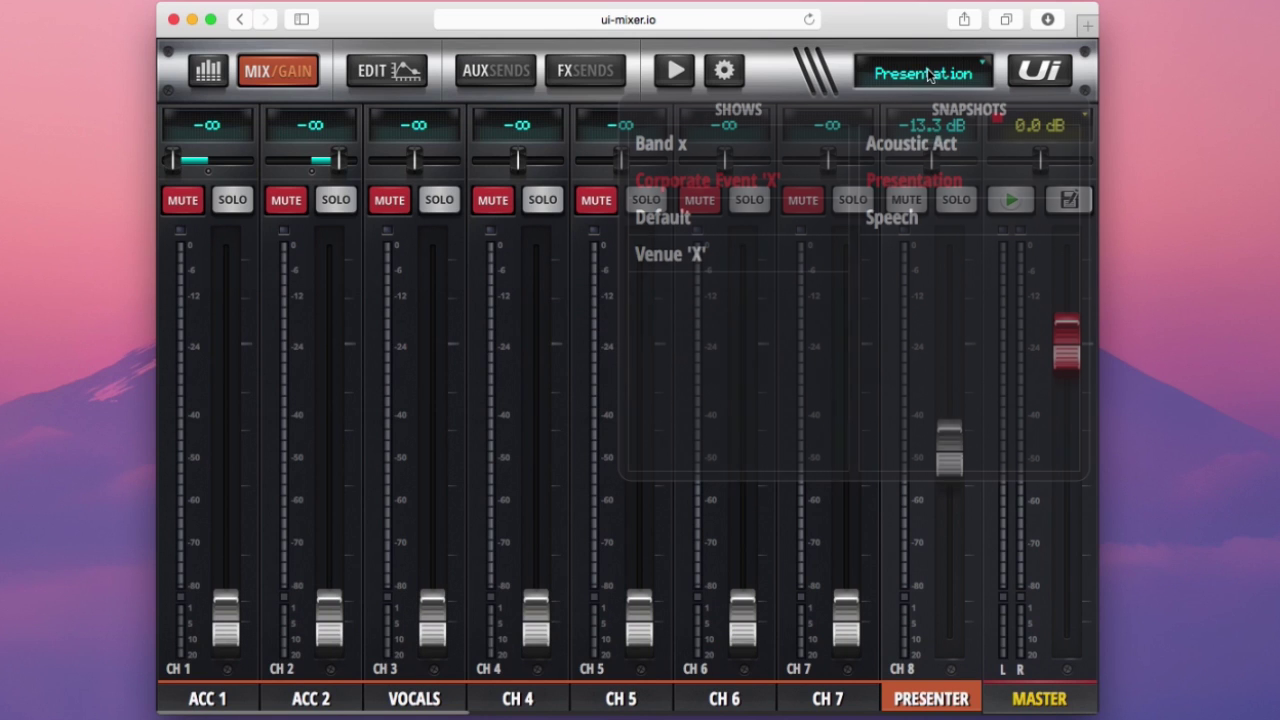
click(914, 217)
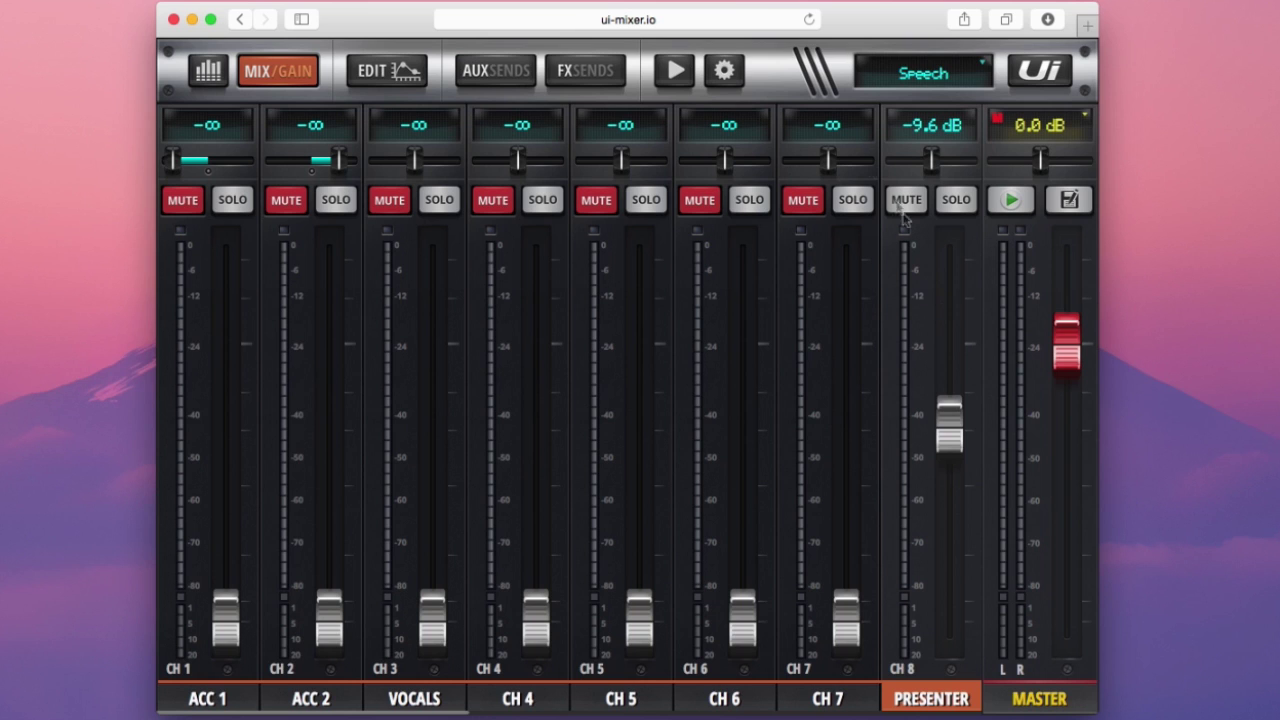
Mark CH 8 as a channel safe in the Shows settings, then return to the mix.
click(720, 70)
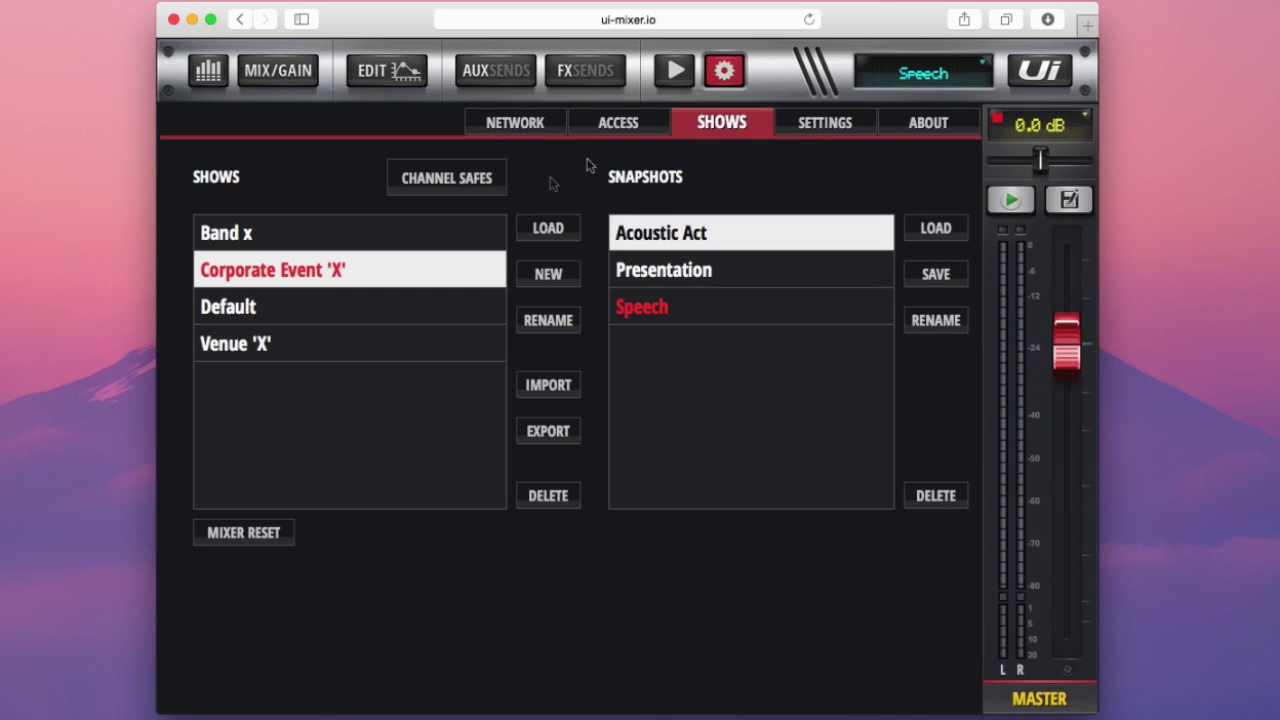
click(483, 180)
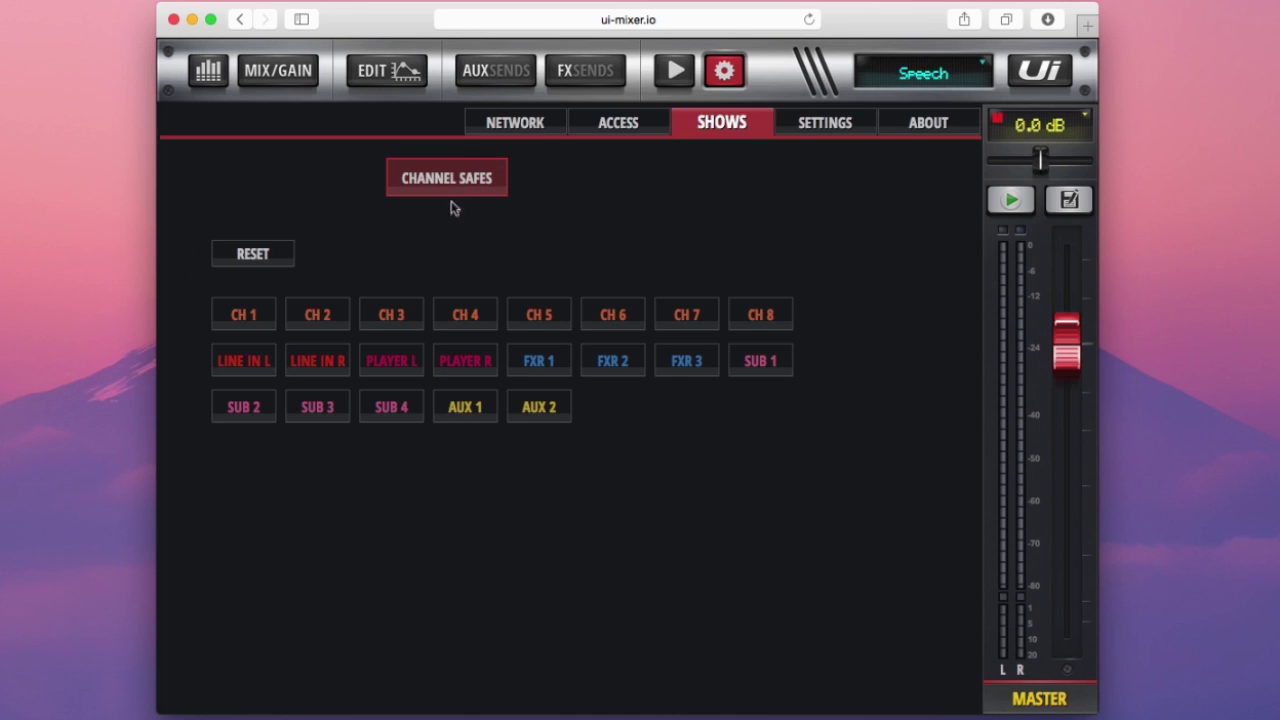
click(766, 318)
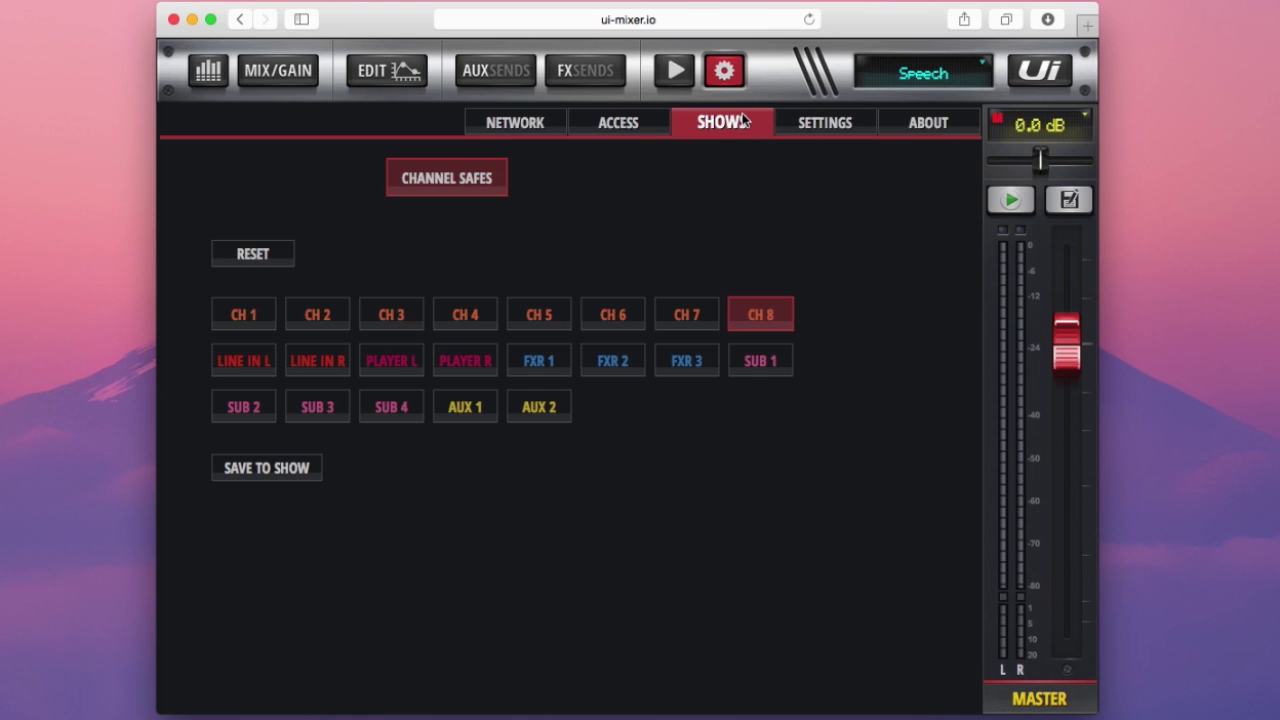
click(728, 76)
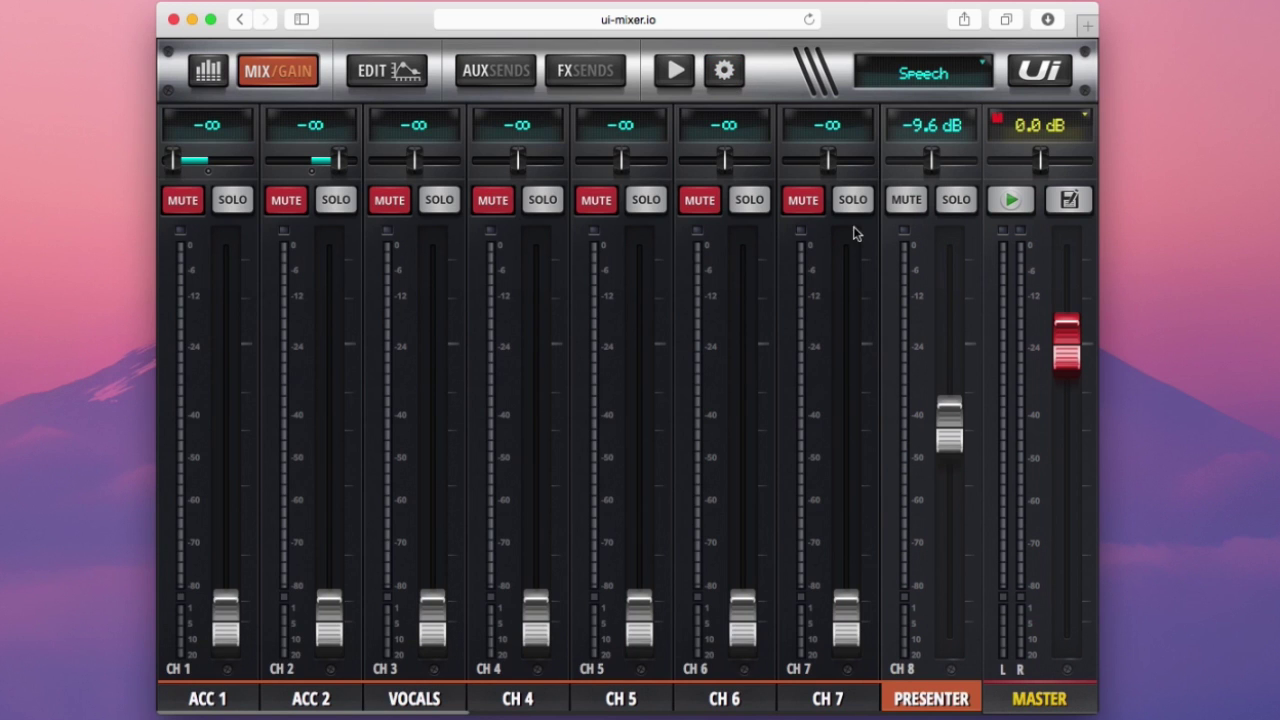
Pull Presenter down to about -17 dB and recall the Acoustic Act snapshot.
drag(944, 412, 952, 318)
click(922, 73)
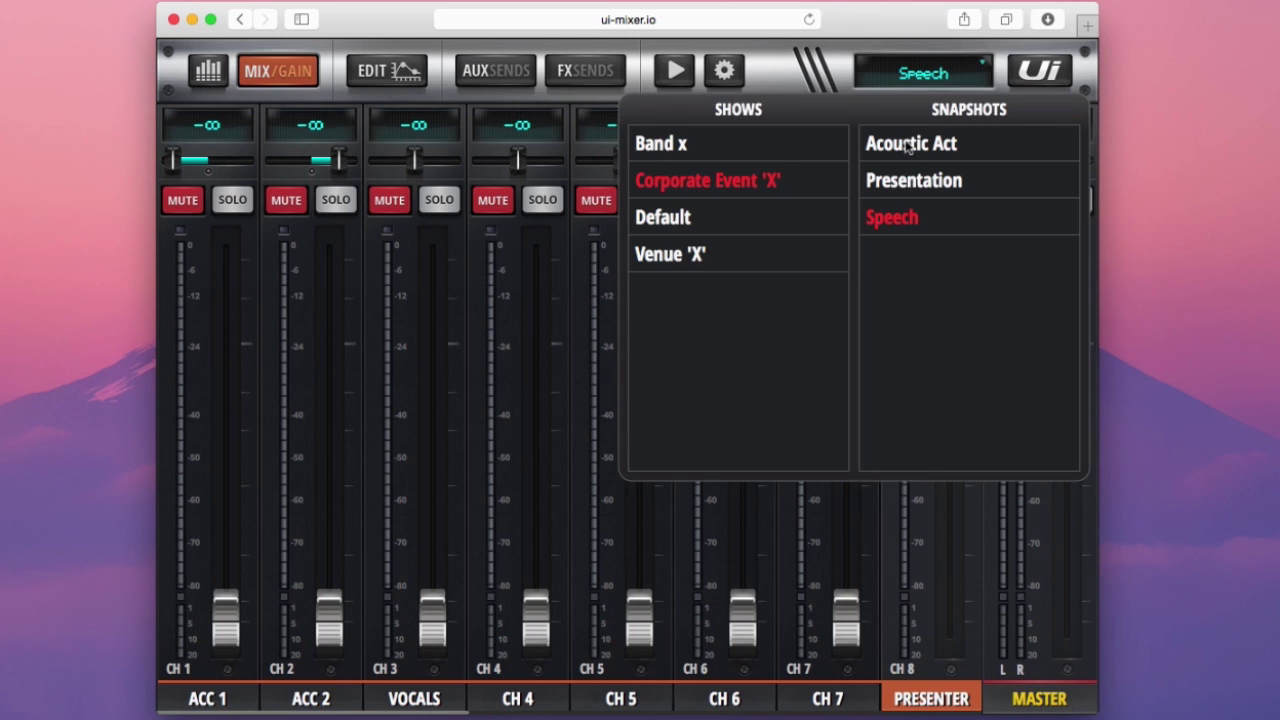
click(910, 145)
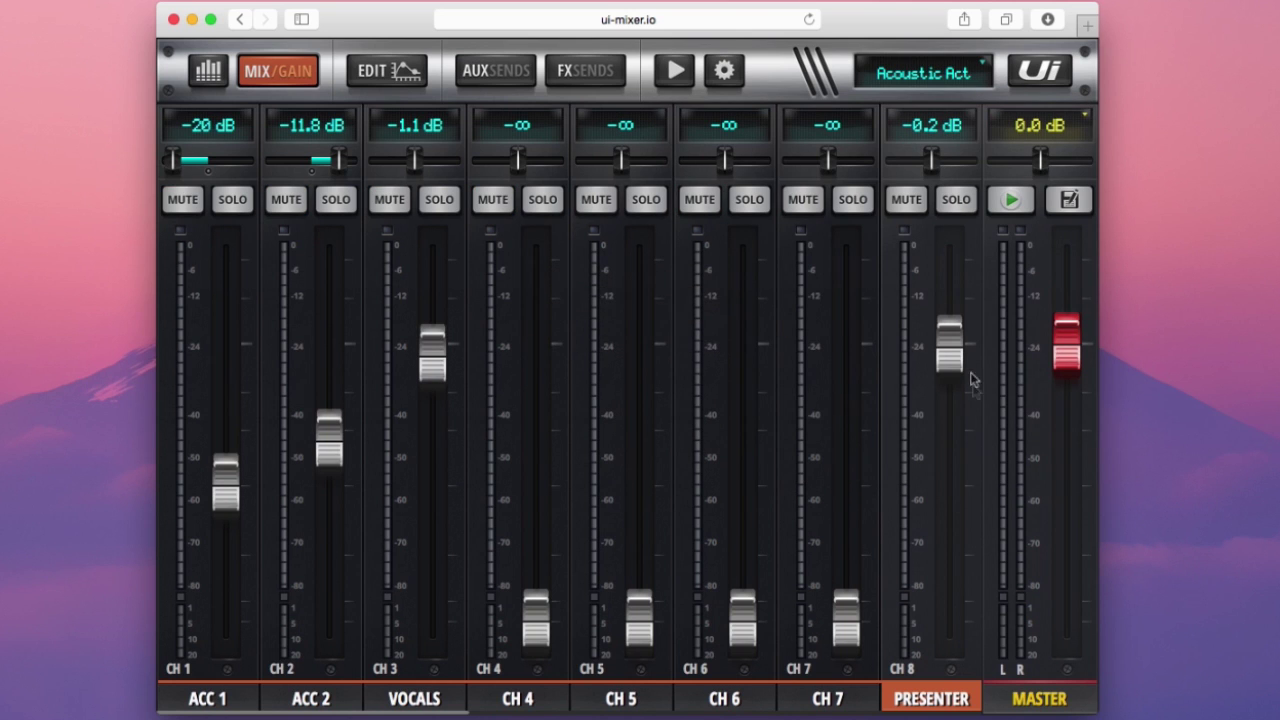
Set Presenter to -0.6 dB and recall the Presentation snapshot.
mouse_move(951, 360)
mouse_down()
mouse_move(951, 466)
mouse_move(957, 337)
mouse_move(955, 350)
mouse_up()
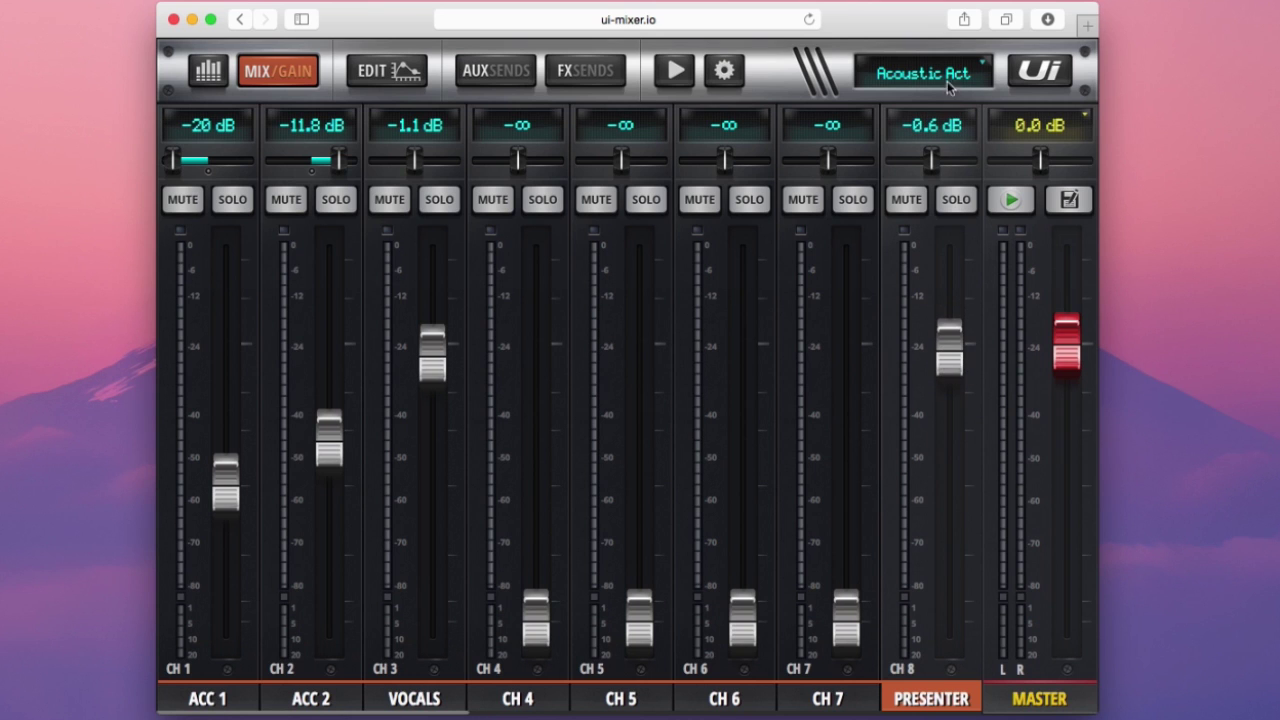
click(952, 82)
click(940, 180)
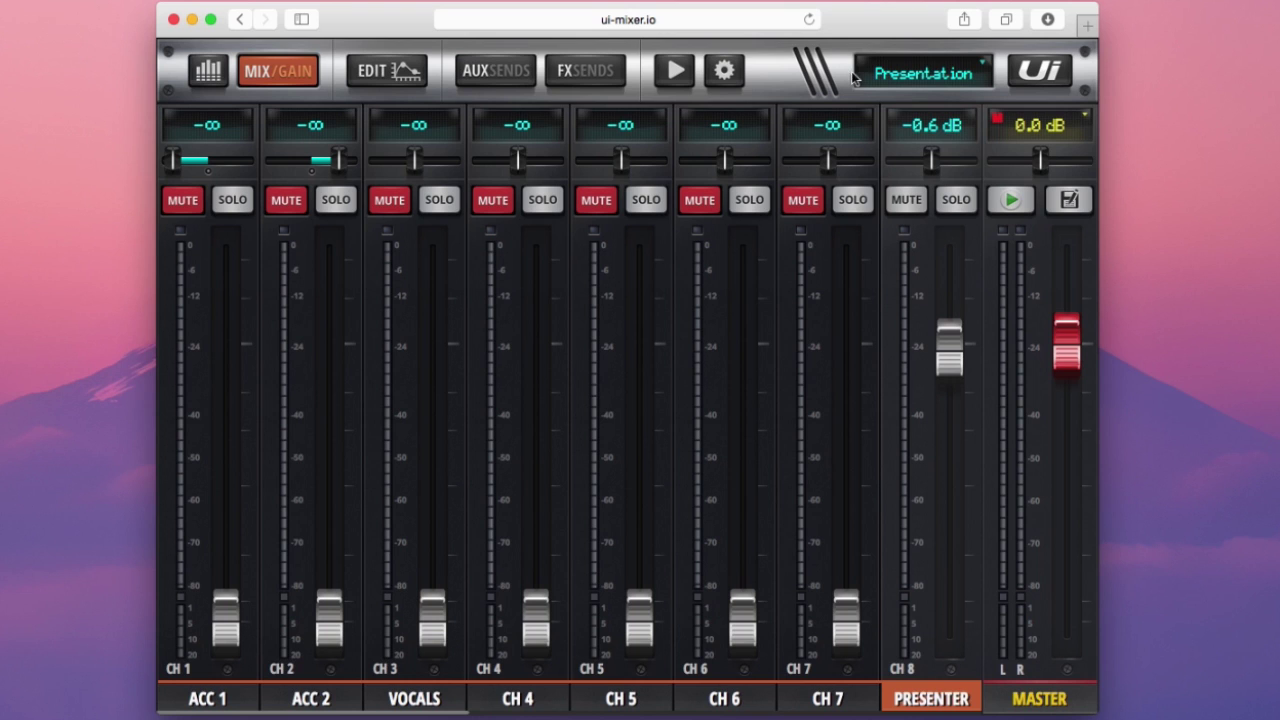
Load the Default show from the snapshot display's shows list.
click(929, 76)
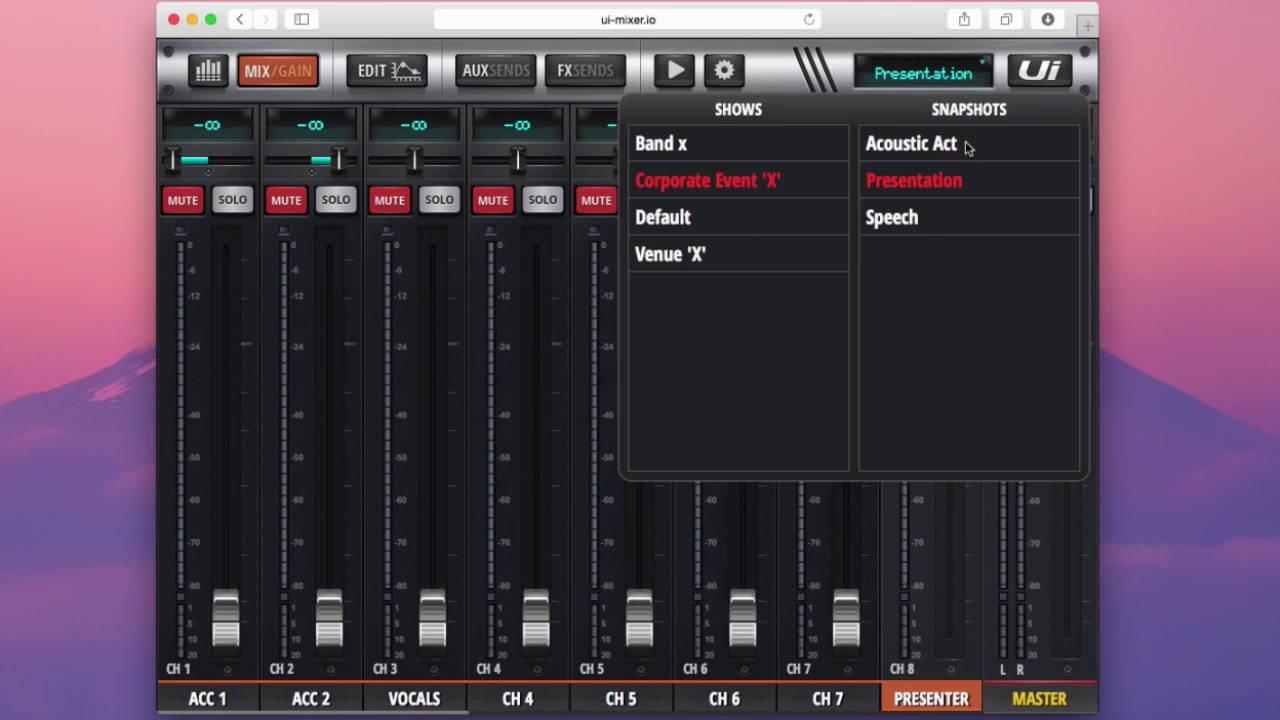
click(660, 220)
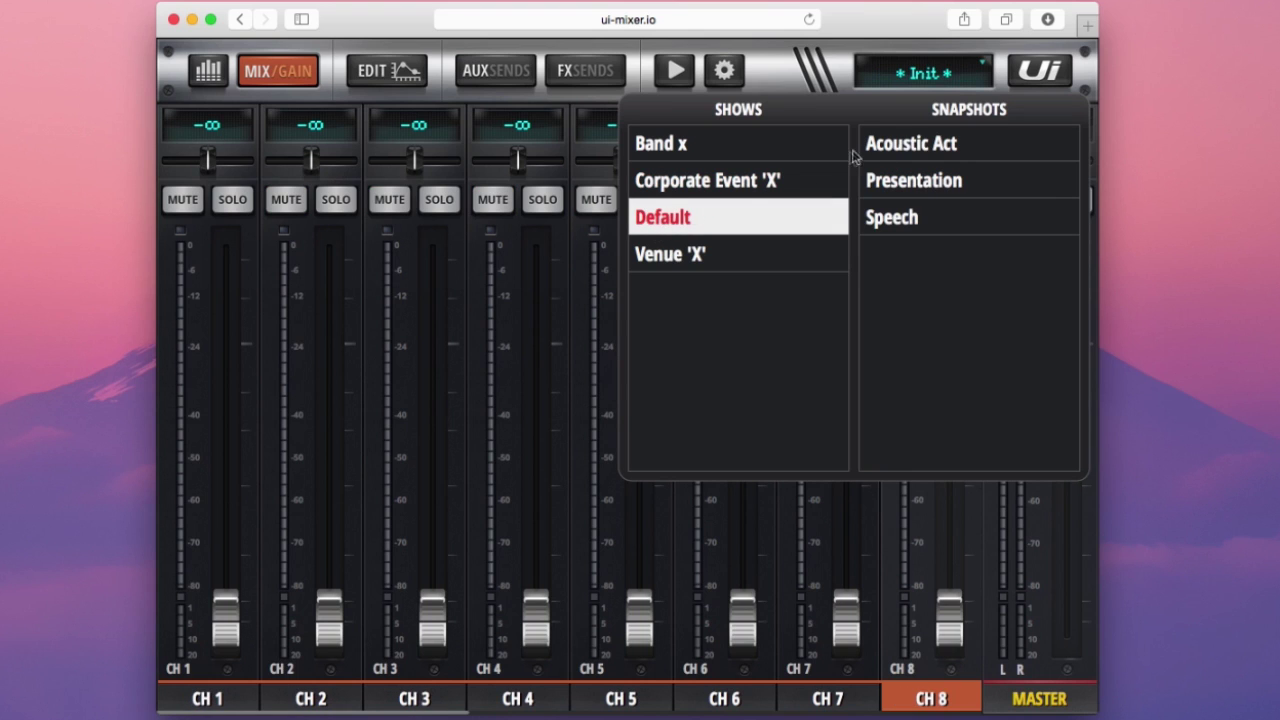